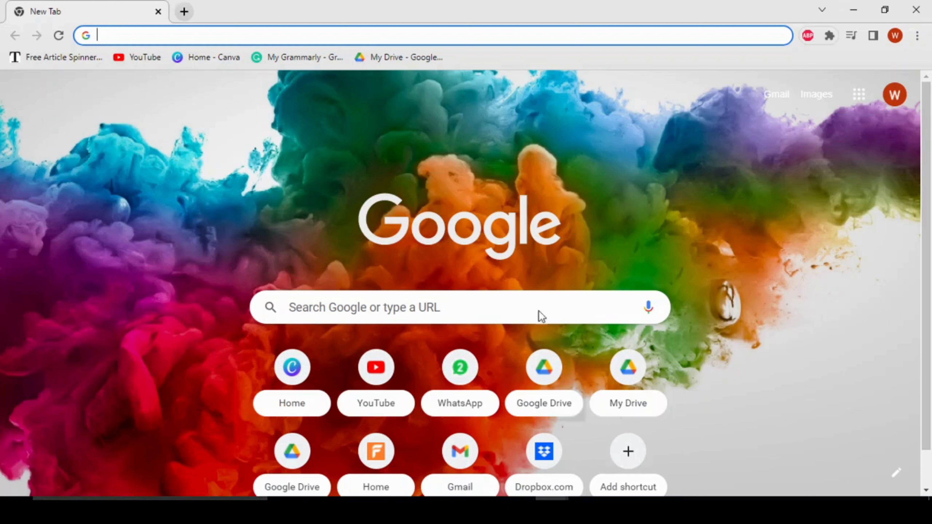
- Open the Canva home page and search its templates for "youtube intro"
click(234, 61)
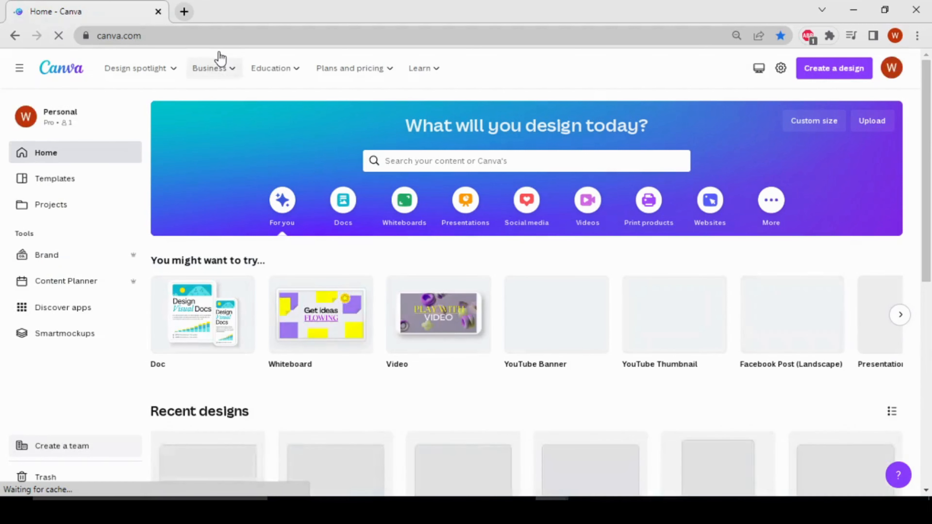
mouse_move(220, 59)
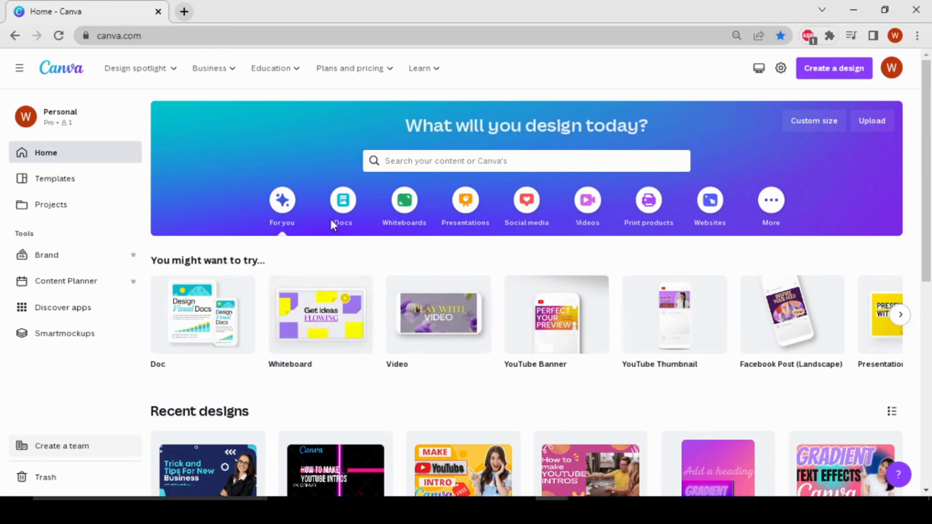
click(439, 163)
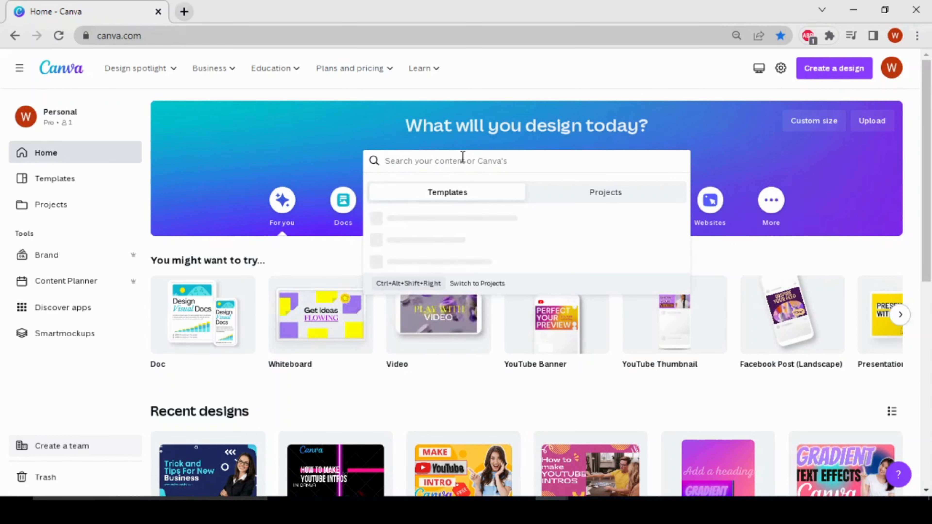
text(yo)
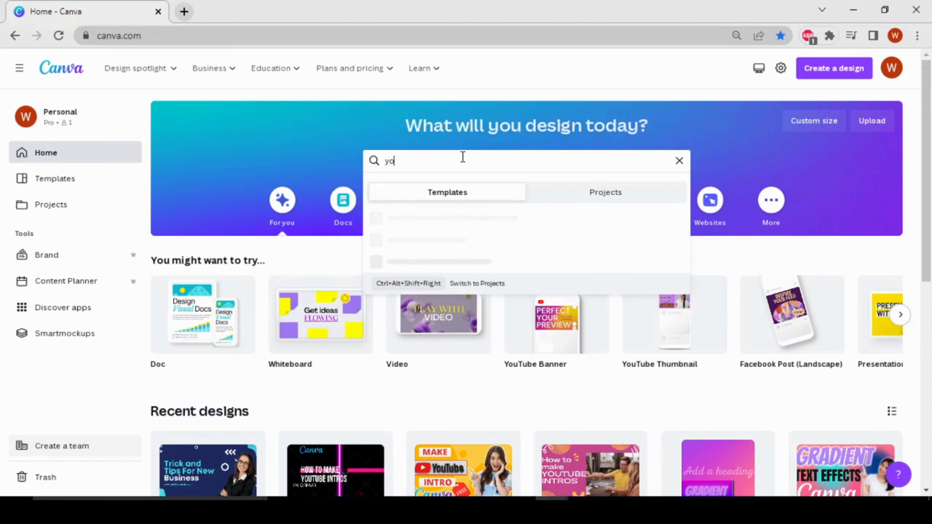
text(utub)
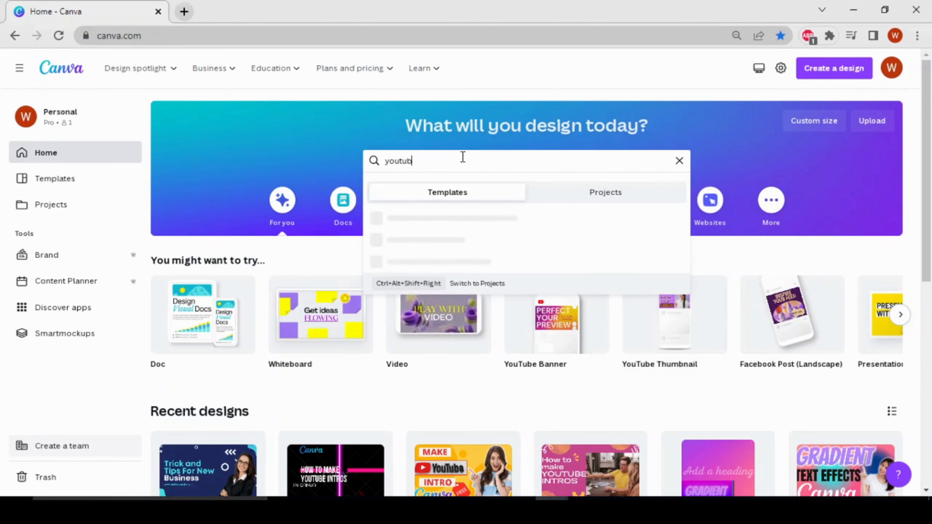
text(e )
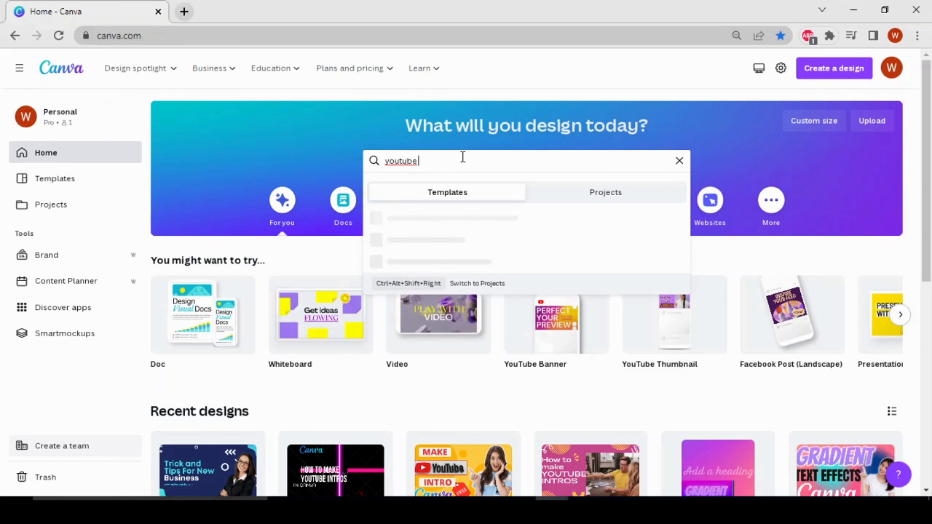
text(intr)
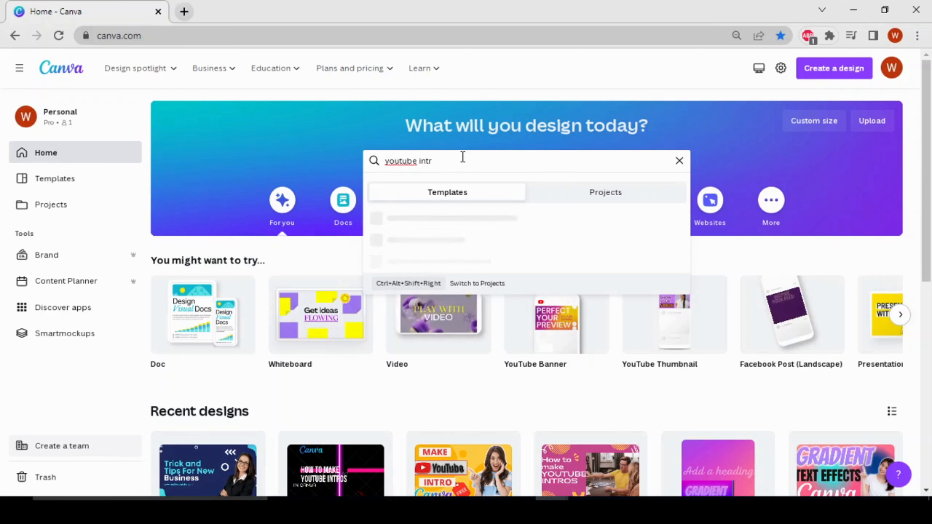
text(o)
key(Return)
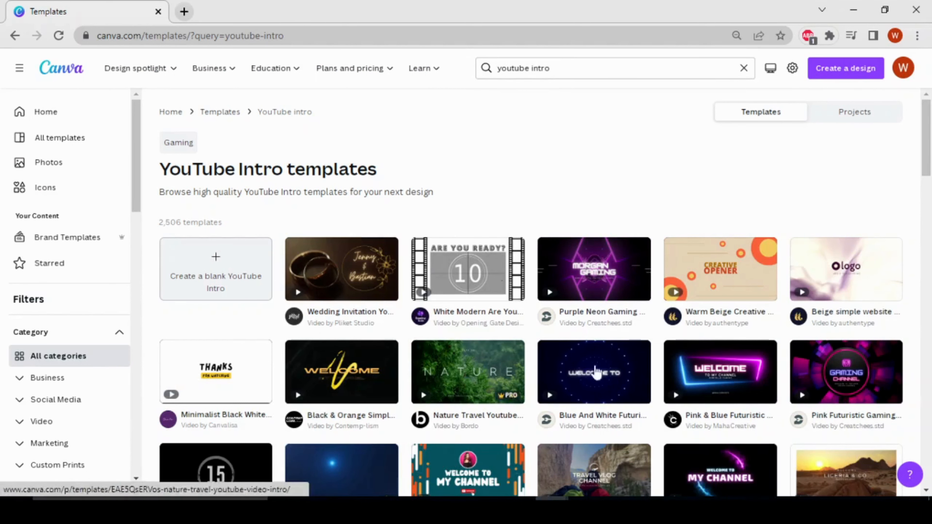
- Look through the YouTube intro templates and filter options, and filter the results by the Tutorial theme
scroll(709, 398, down, 4)
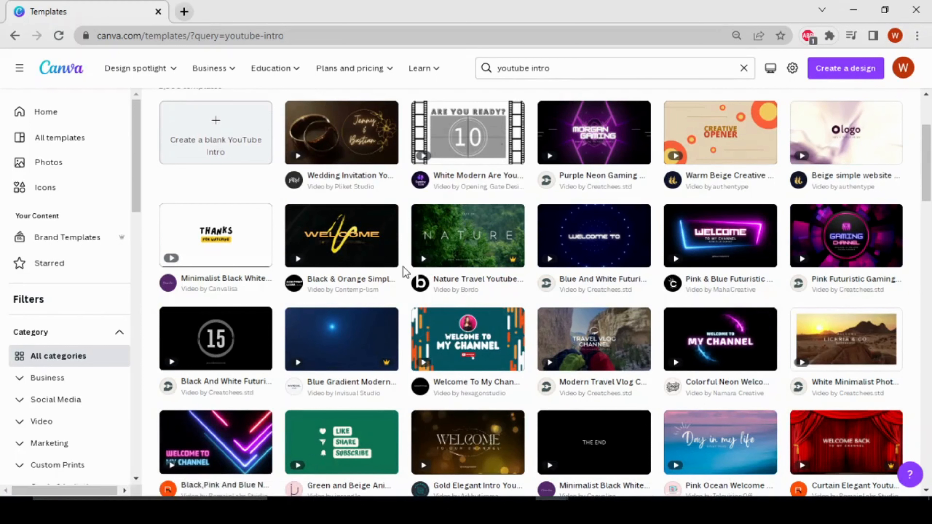
scroll(295, 286, up, 4)
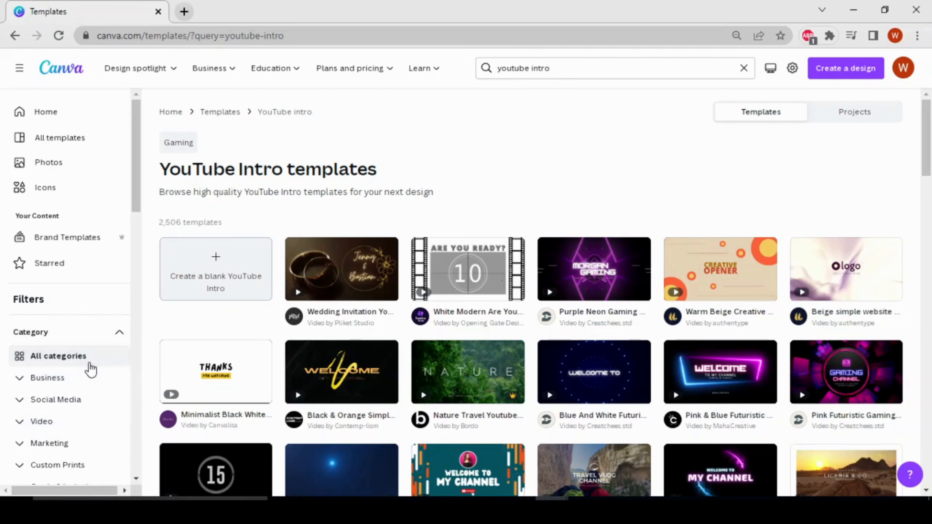
scroll(89, 369, down, 5)
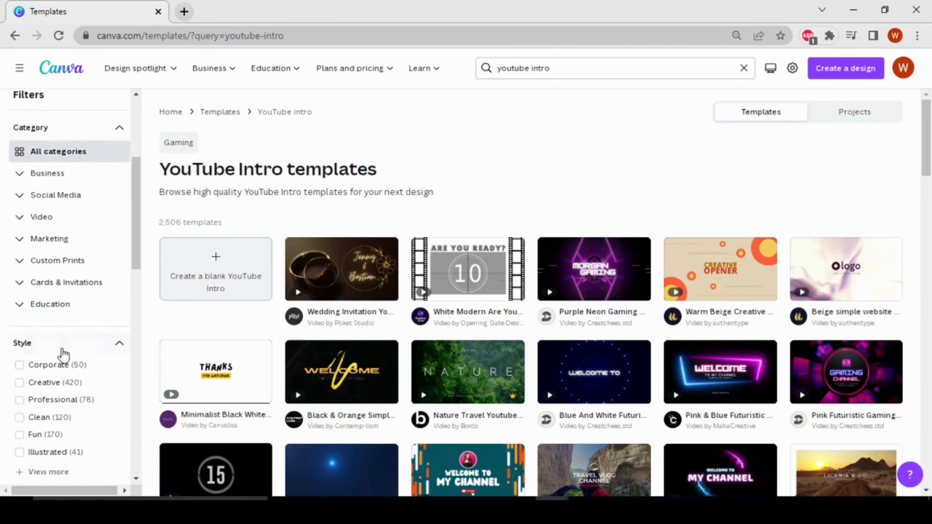
scroll(88, 369, down, 5)
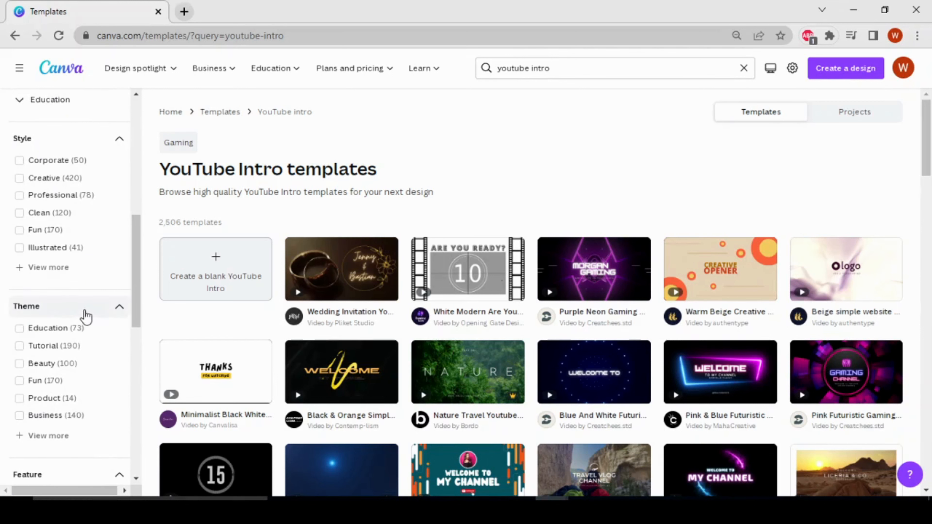
scroll(87, 400, down, 6)
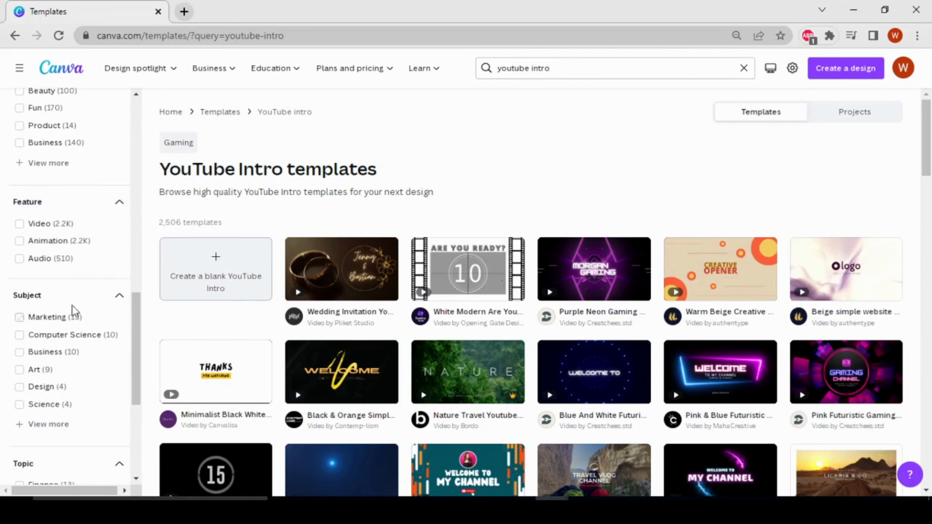
scroll(74, 362, down, 3)
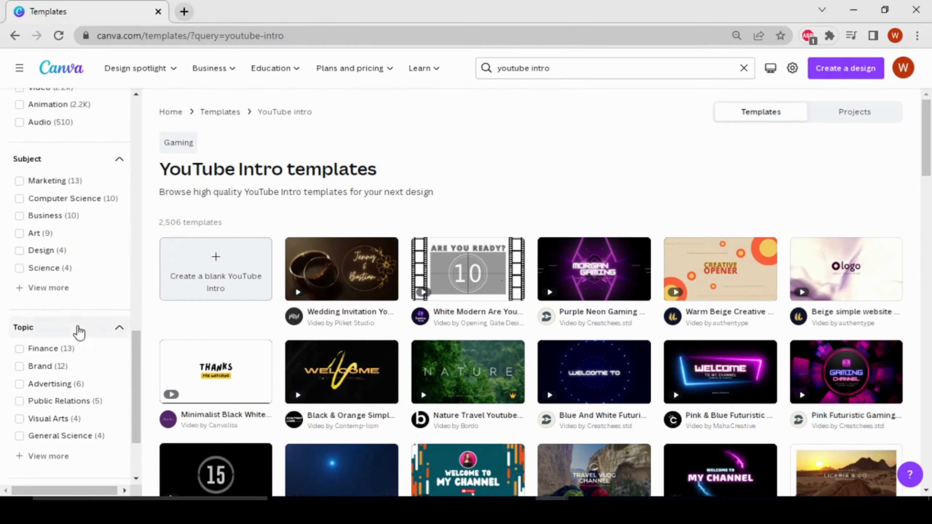
scroll(87, 349, down, 3)
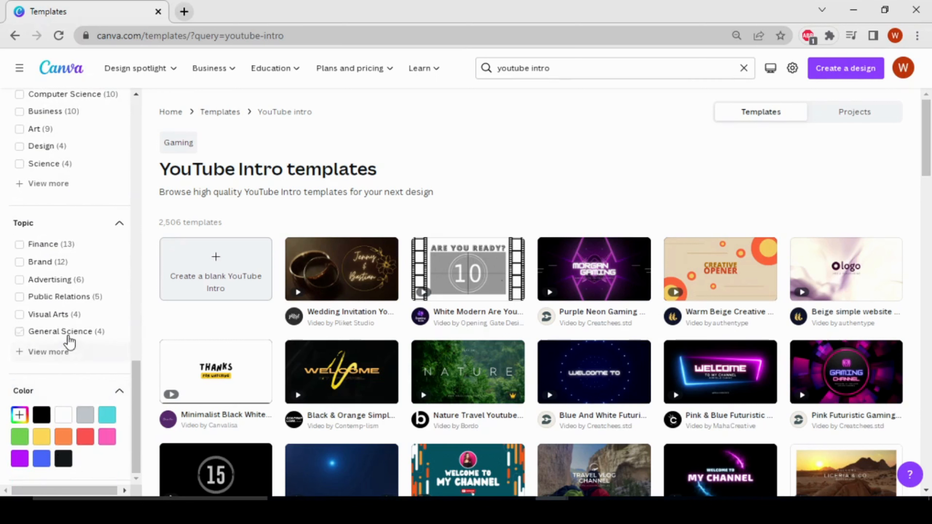
scroll(81, 292, up, 6)
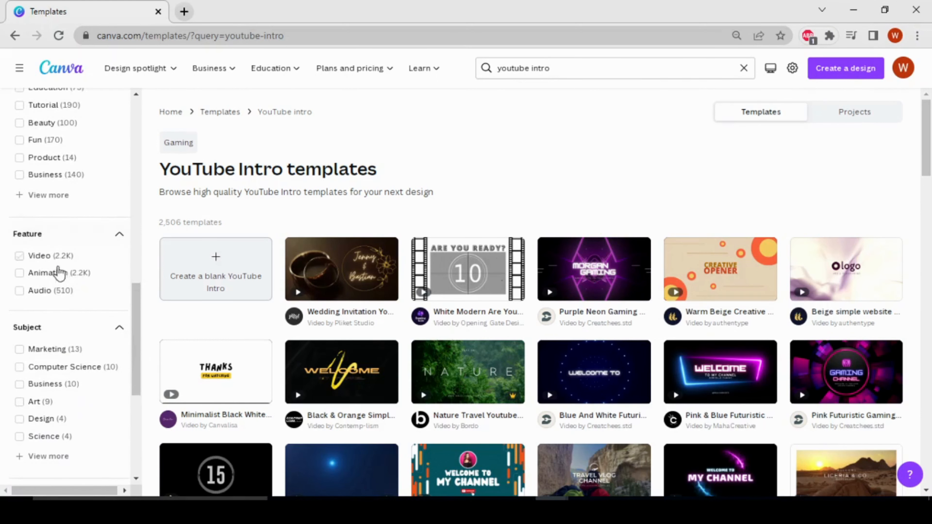
scroll(68, 362, up, 3)
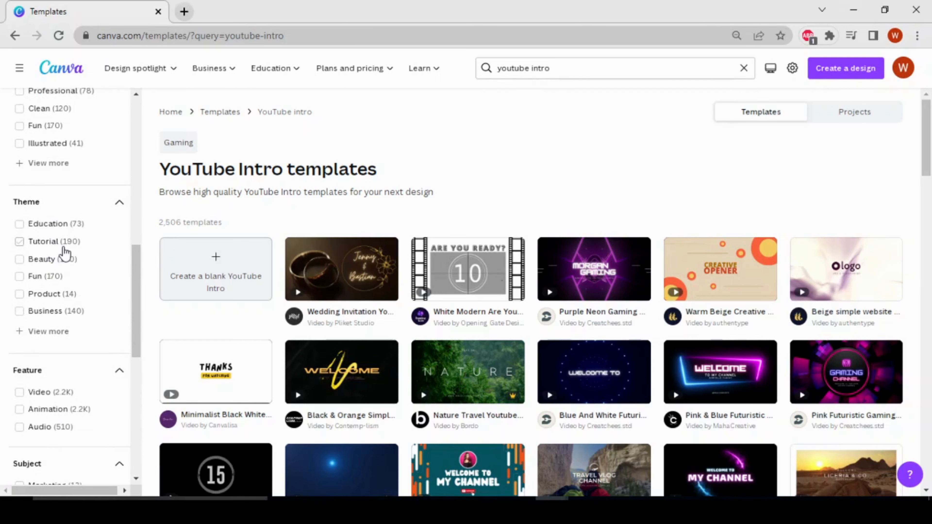
click(45, 242)
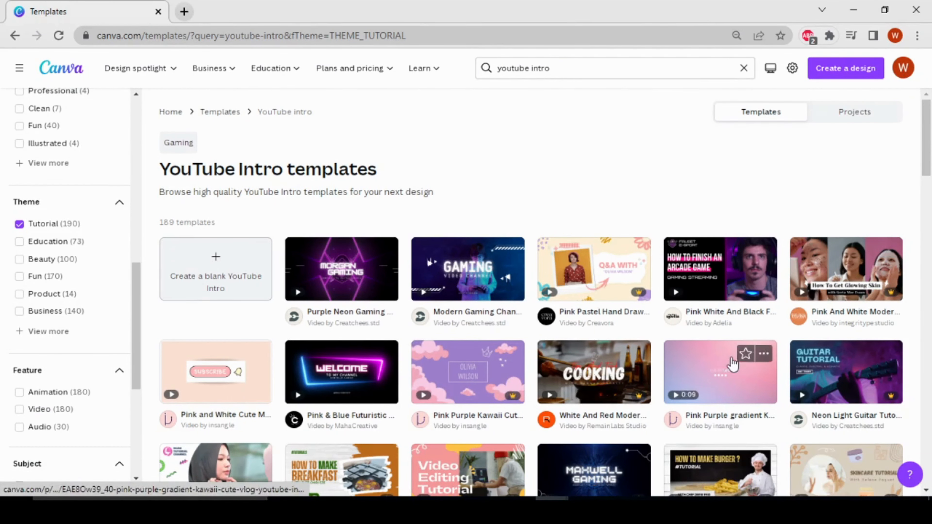
- Open the Playful and Colorful Video Editing Tutorial Intro YouTube template from the filtered results for customizing
scroll(719, 415, down, 3)
scroll(341, 404, up, 3)
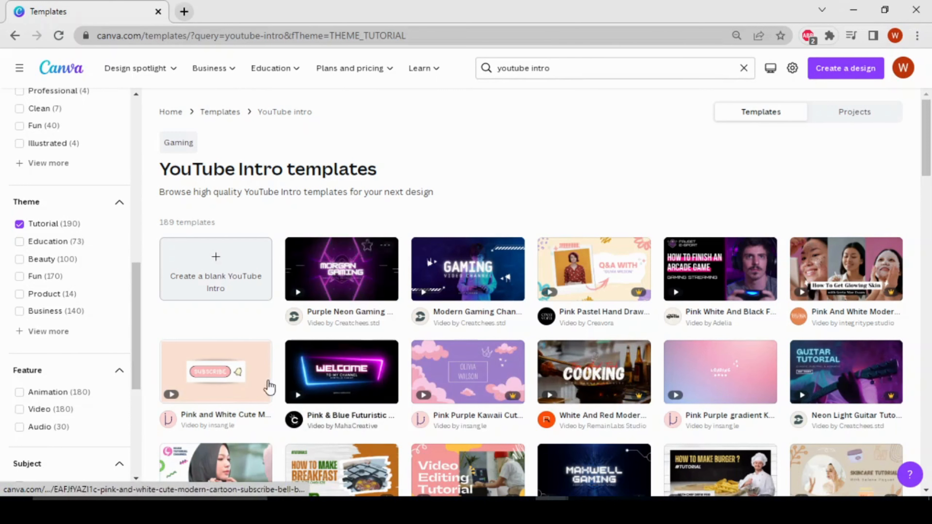
scroll(637, 392, down, 3)
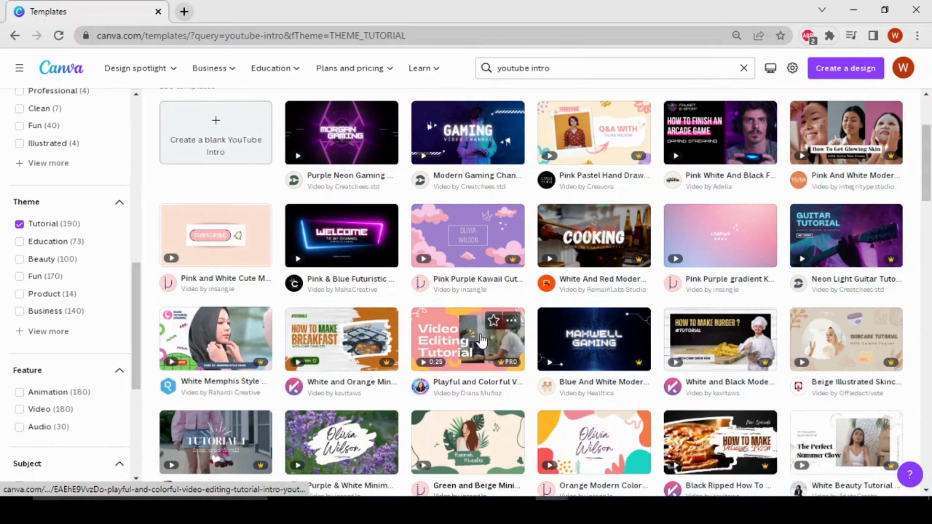
click(474, 341)
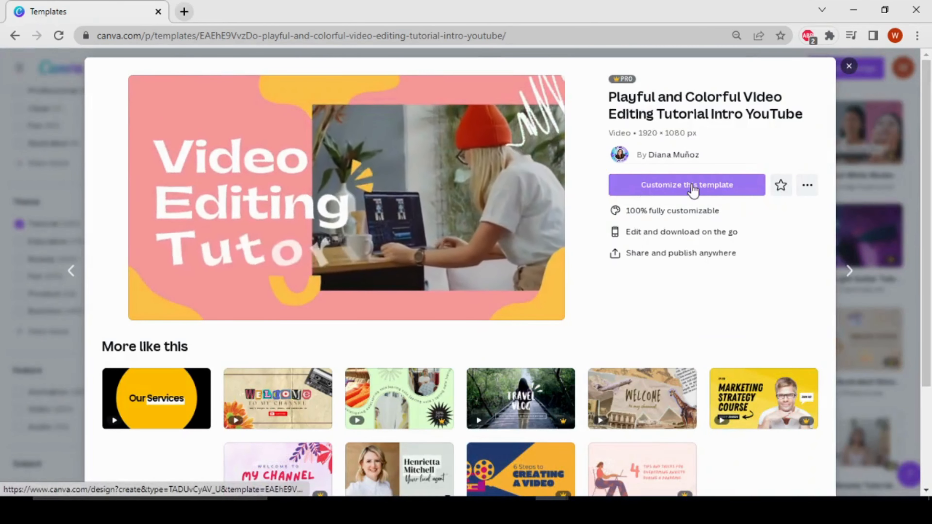
click(694, 185)
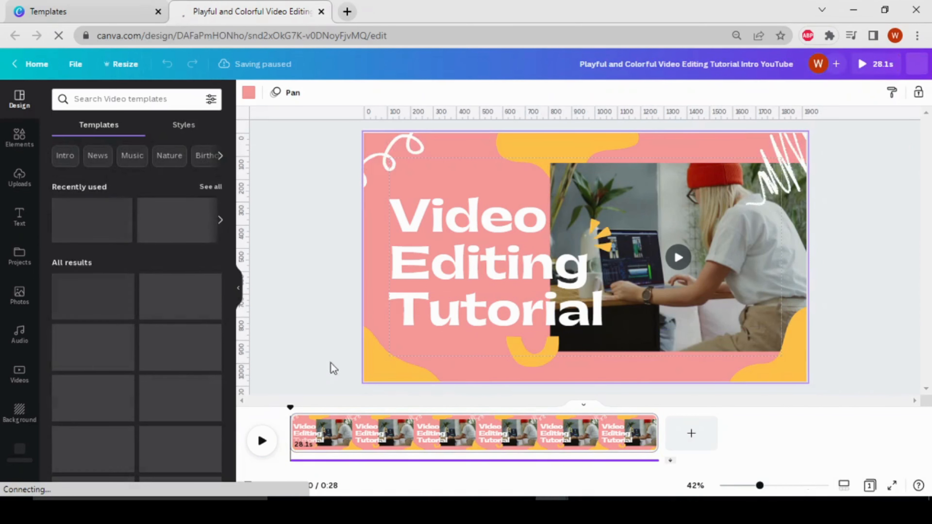
- Recolour the page background with the magenta from the "my thumbnail colour" palette and select the yellow blob at the page's upper edge
click(248, 93)
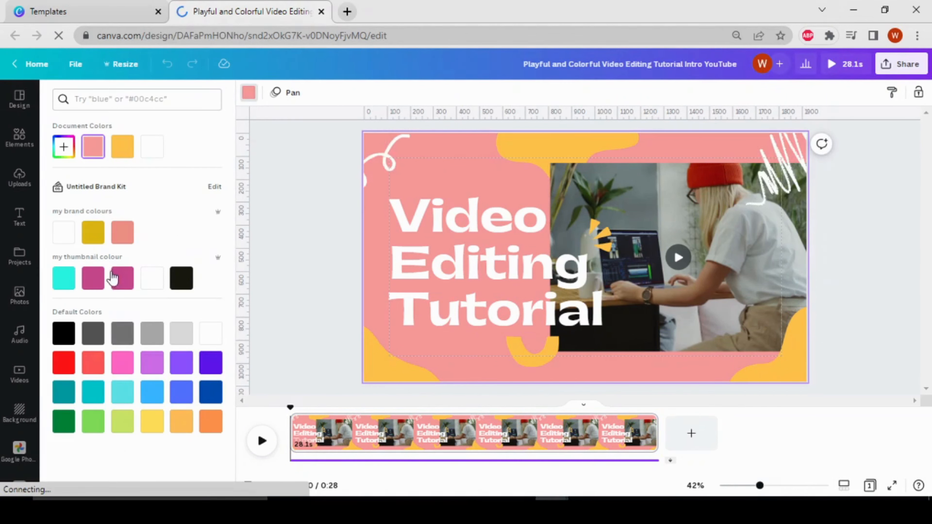
click(125, 280)
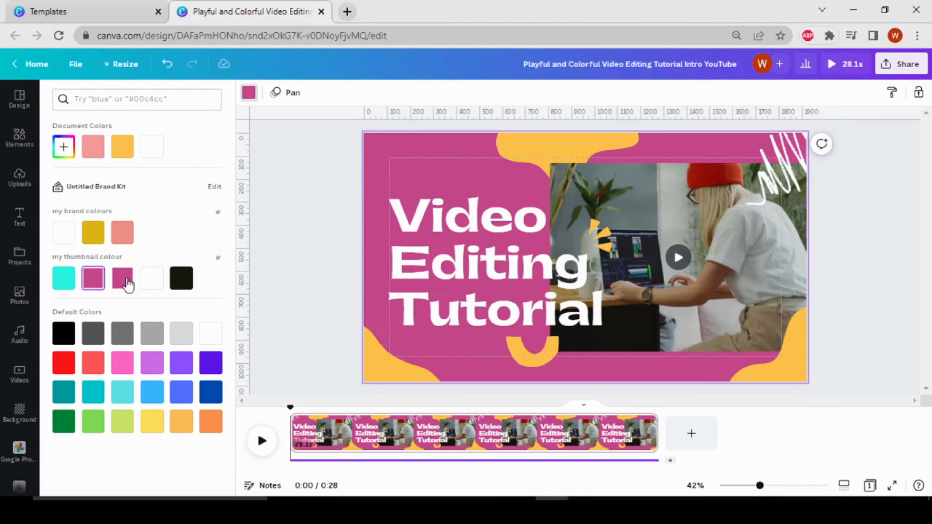
click(540, 155)
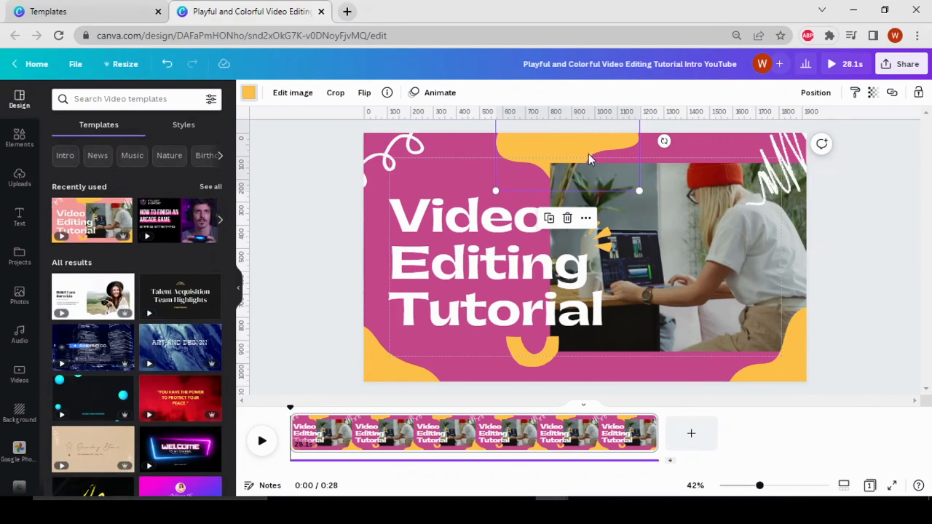
key(Delete)
click(578, 160)
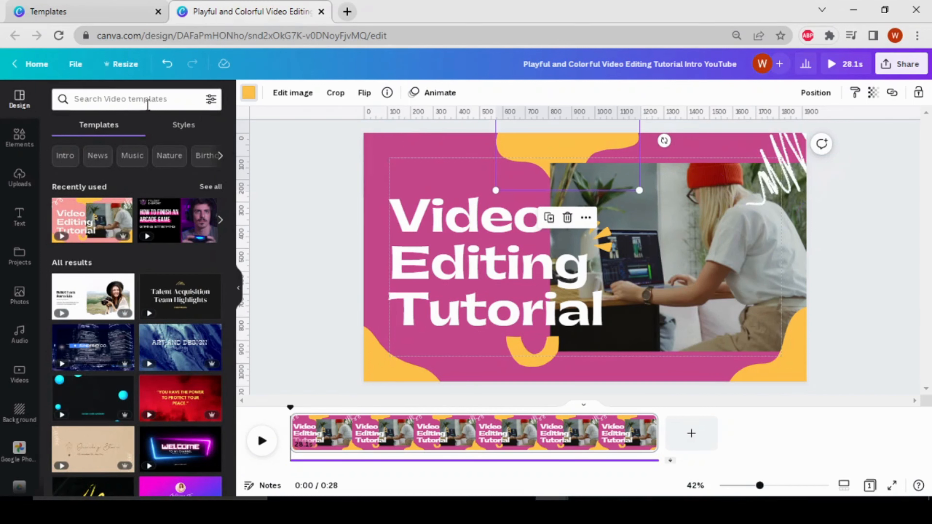
- Search the elements for "design" graphics and place the green striped circle over the word "Video" in the title
click(14, 154)
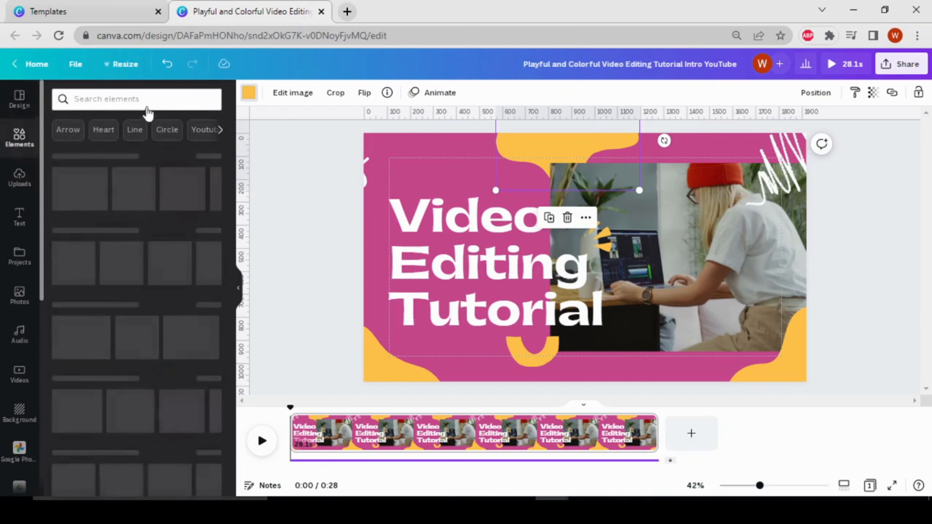
click(149, 99)
text(de)
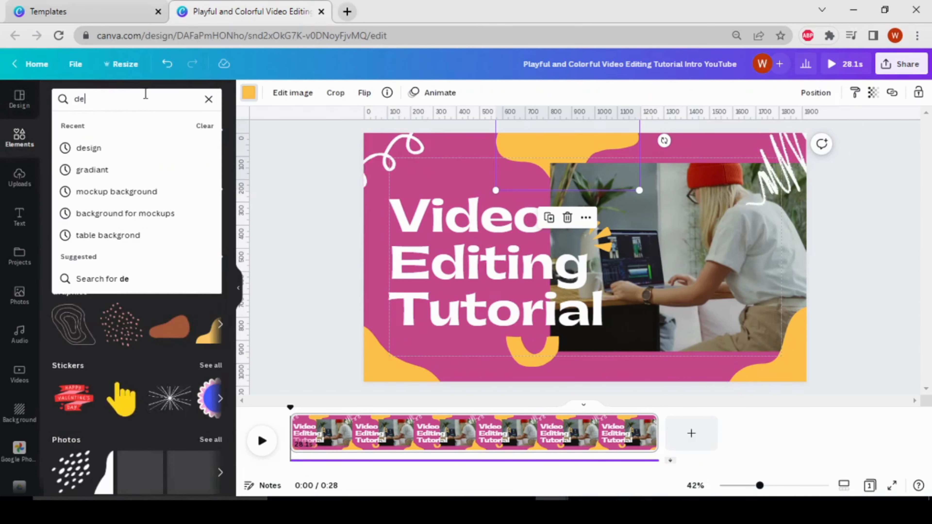
text(sign)
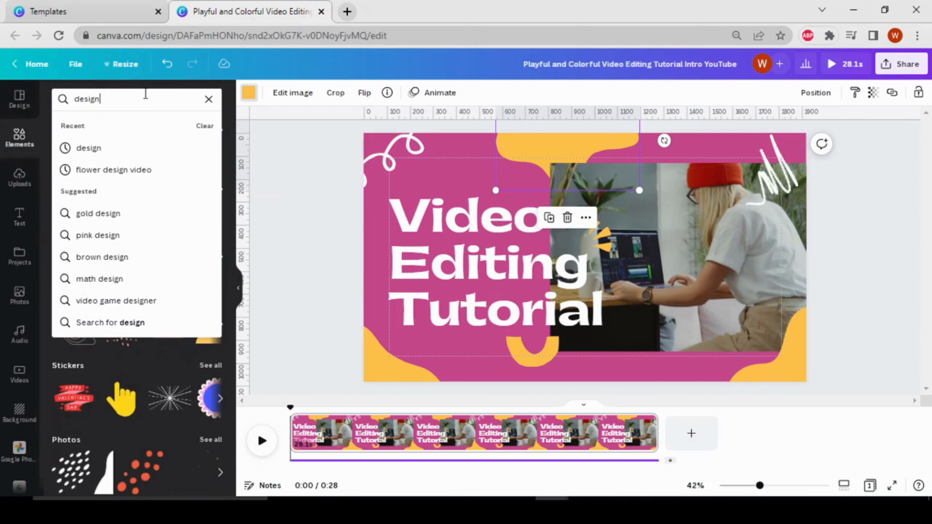
key(Return)
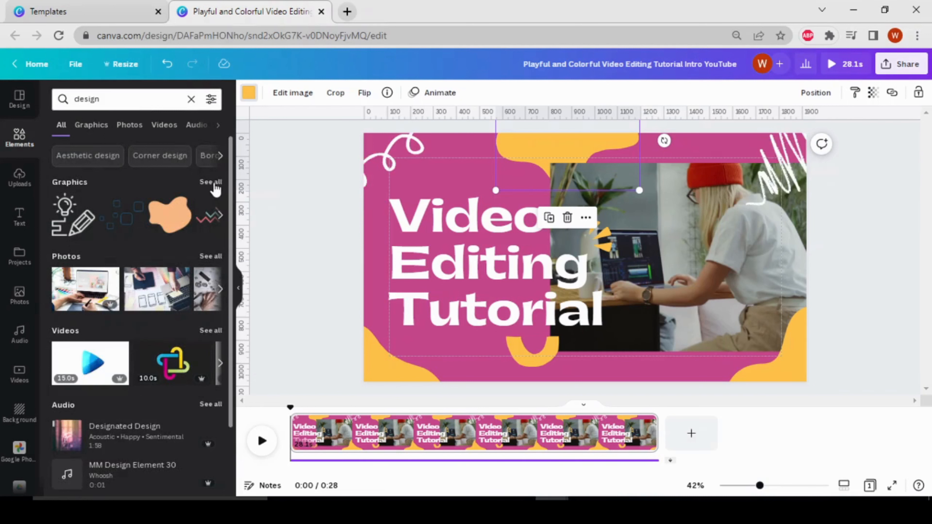
click(213, 183)
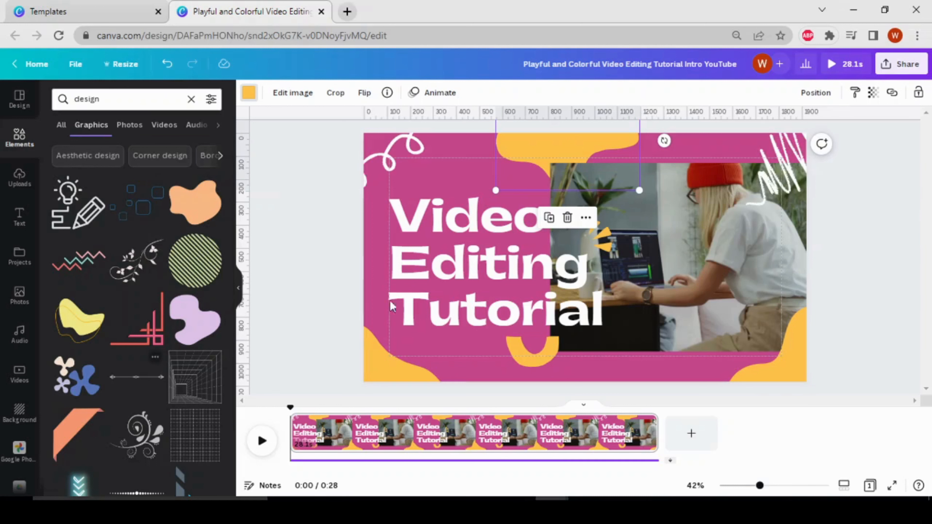
click(193, 280)
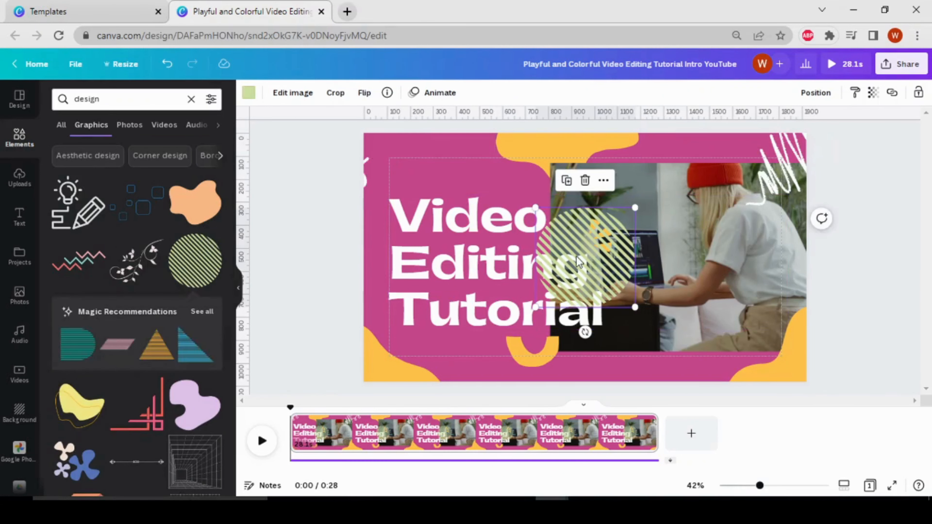
drag(636, 235, 534, 178)
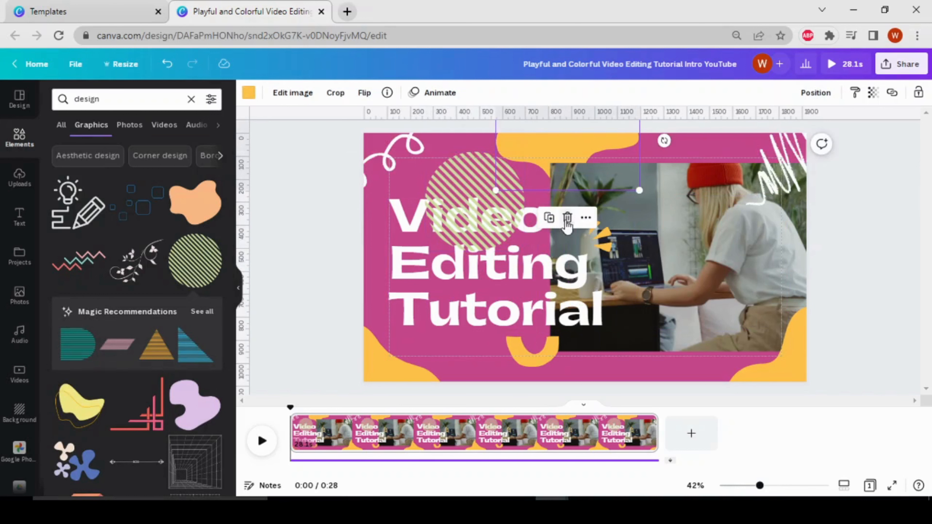
- Delete the three yellow blobs at the page's upper edge, lower-right corner and lower-left corner
click(583, 160)
click(779, 369)
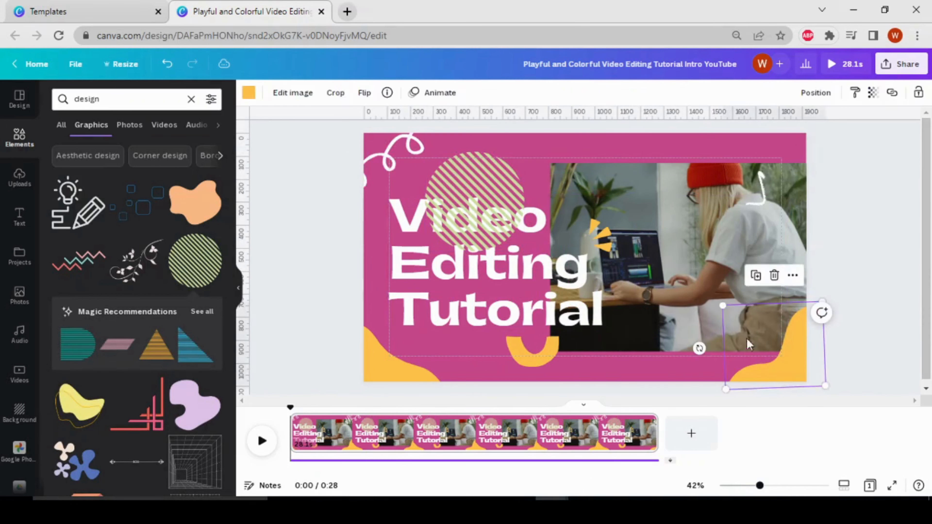
key(Delete)
click(389, 374)
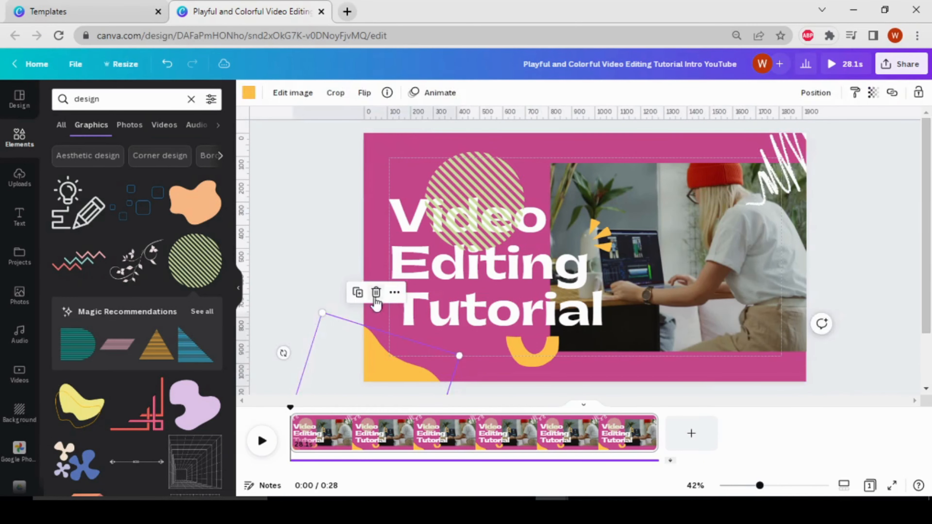
key(Delete)
- Recolour the striped circle white and place it half off the page's upper edge above the title
drag(495, 199, 510, 187)
click(248, 92)
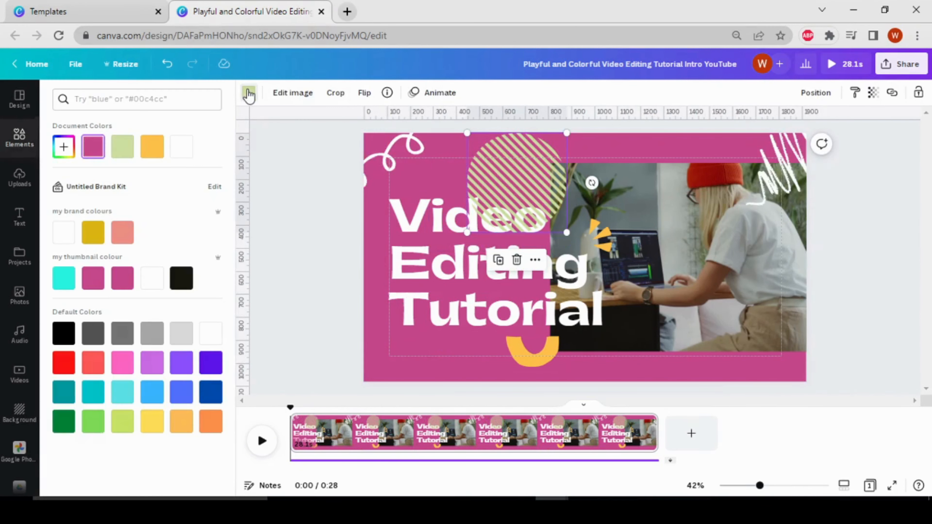
click(186, 152)
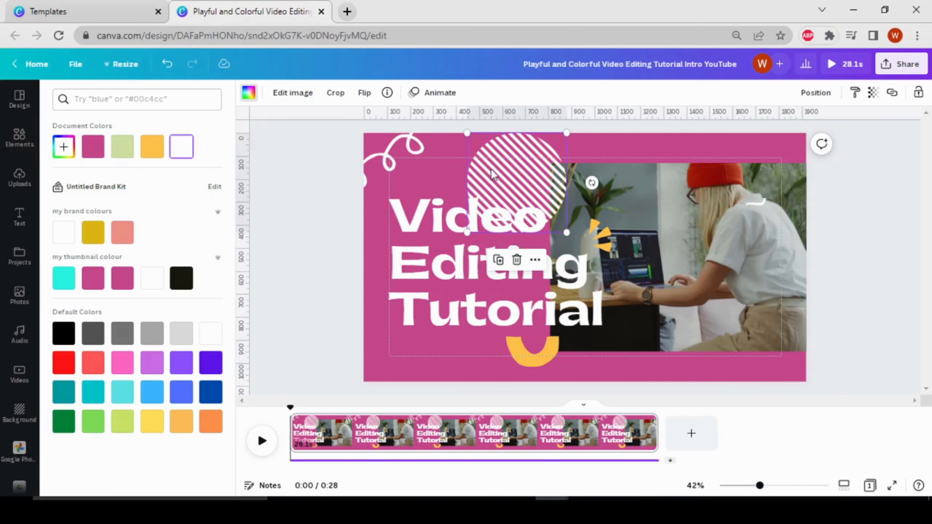
drag(491, 168, 490, 122)
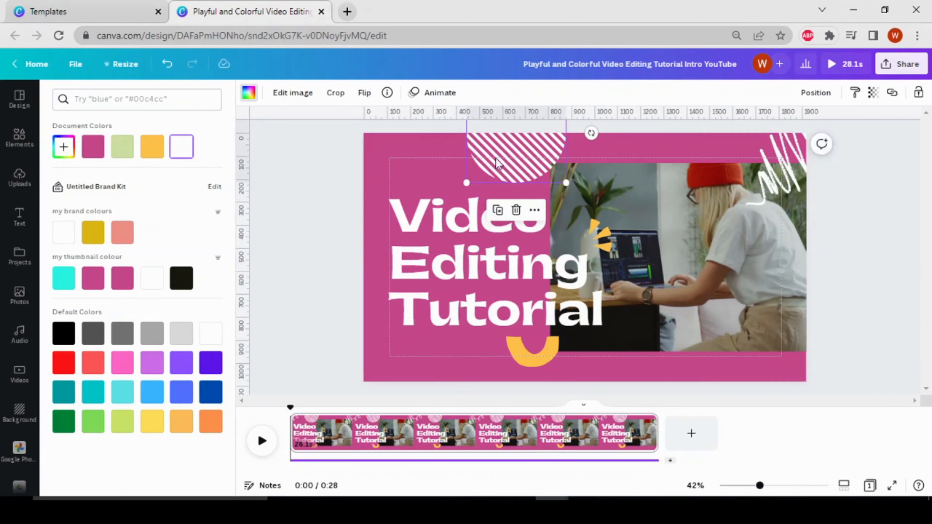
- Duplicate the striped circle, place the copy half off the page's lower edge near the right corner, and send it behind the video
click(498, 211)
drag(512, 162, 724, 409)
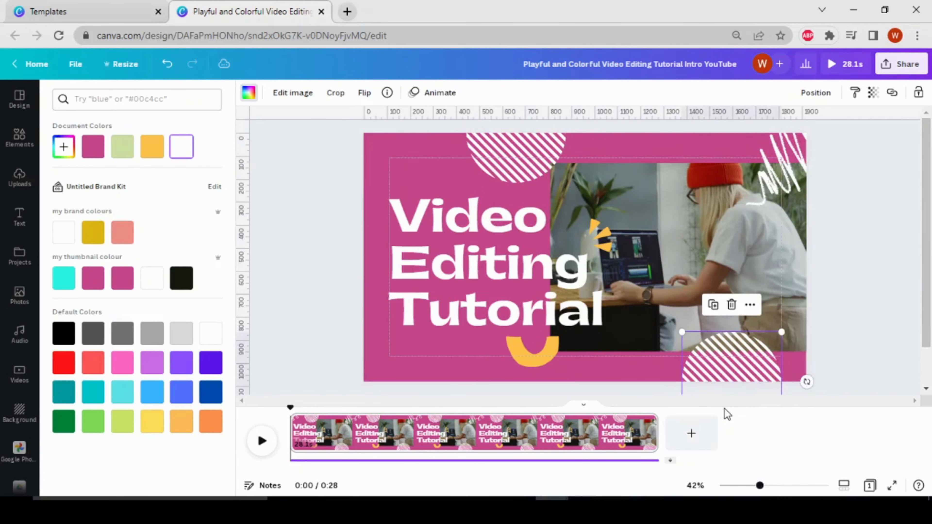
click(817, 93)
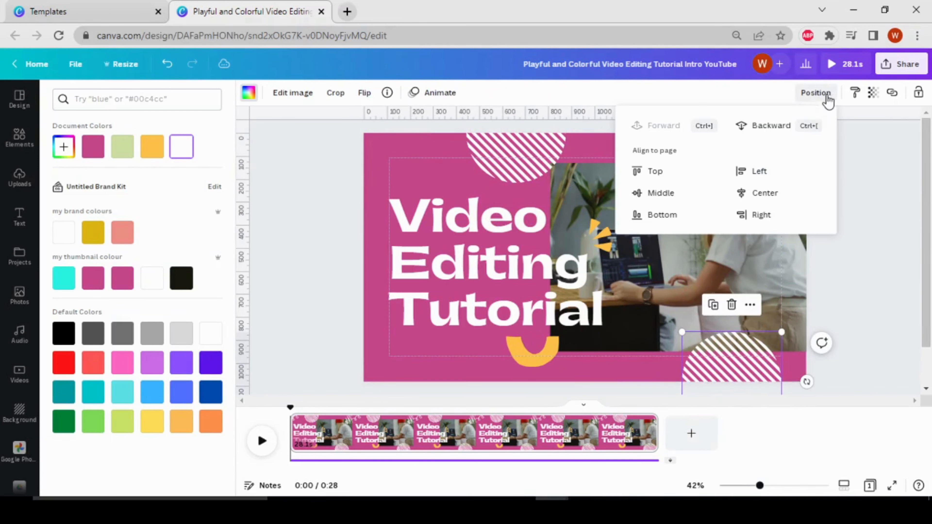
click(768, 134)
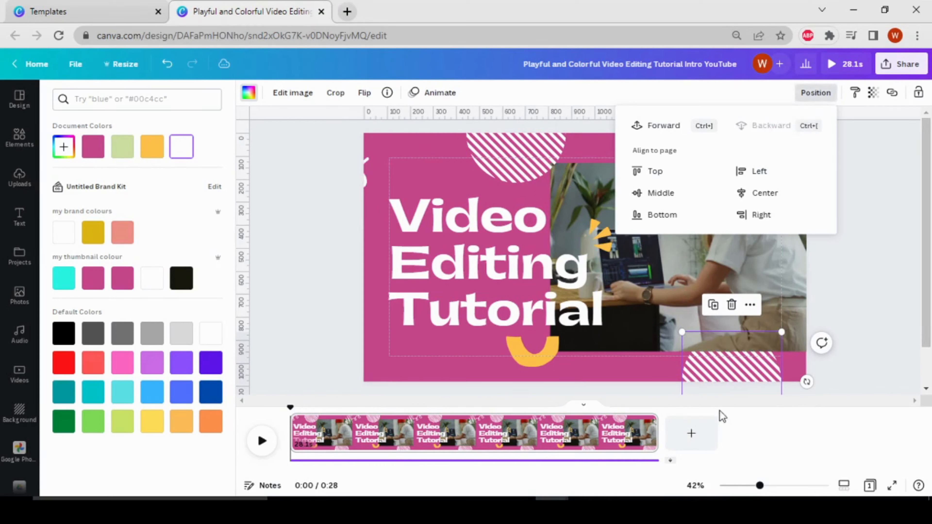
click(725, 331)
- Add striped circle copies at the page's upper-right and lower-left corners, shift the original left, and send the upper-right copy backward
drag(734, 374, 771, 119)
drag(516, 178, 458, 178)
drag(834, 147, 792, 147)
click(816, 93)
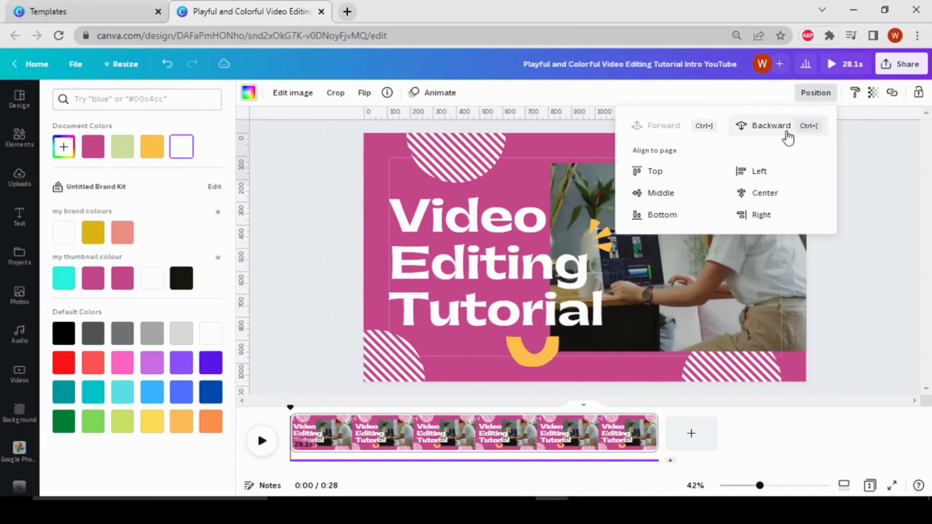
click(787, 134)
click(863, 200)
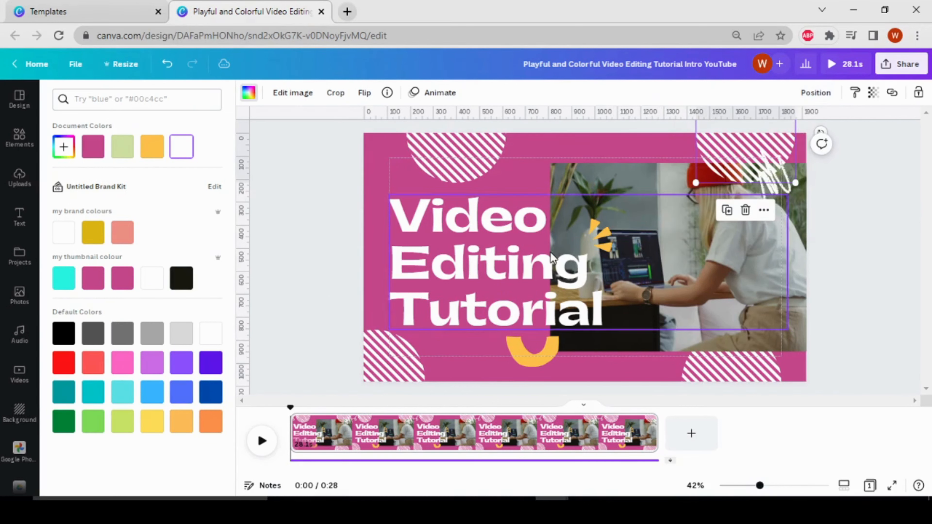
- Replace the title text with "How to make" and "Youtube intro" on two lines
click(632, 296)
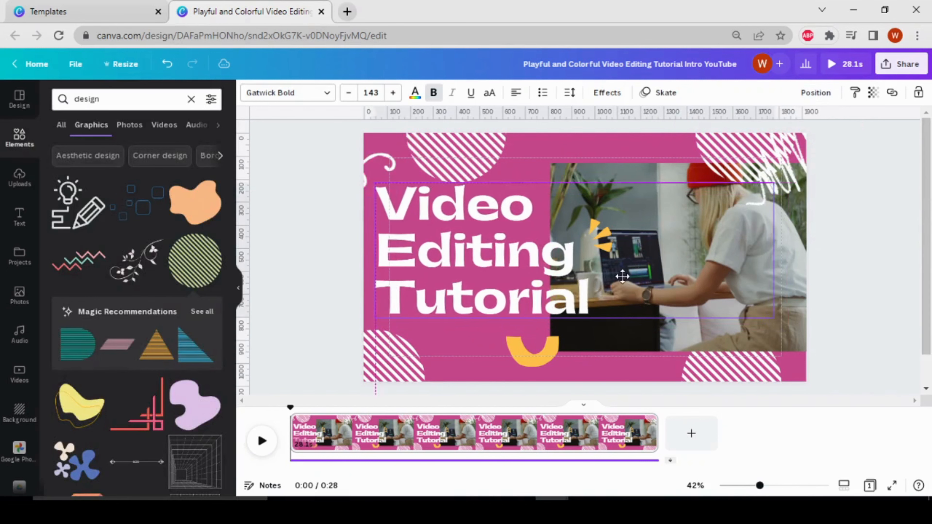
double_click(627, 292)
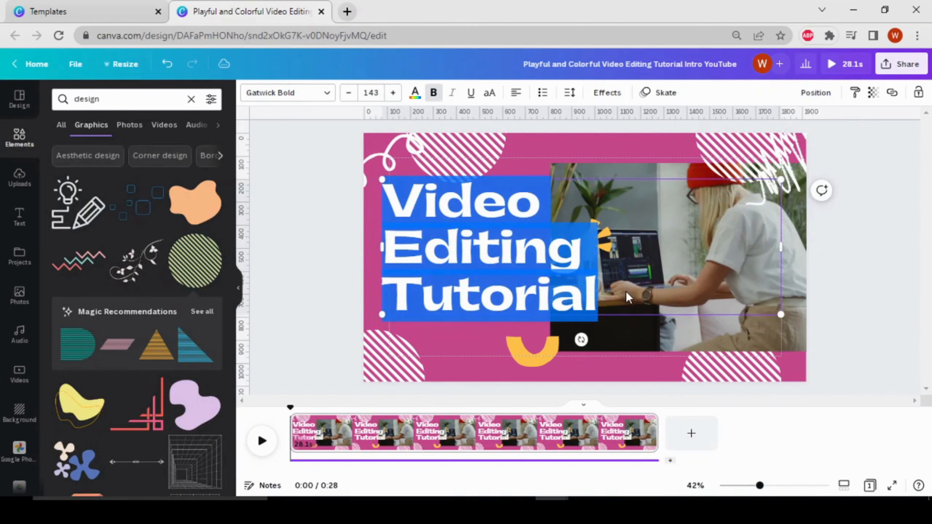
key(BackSpace)
text(h)
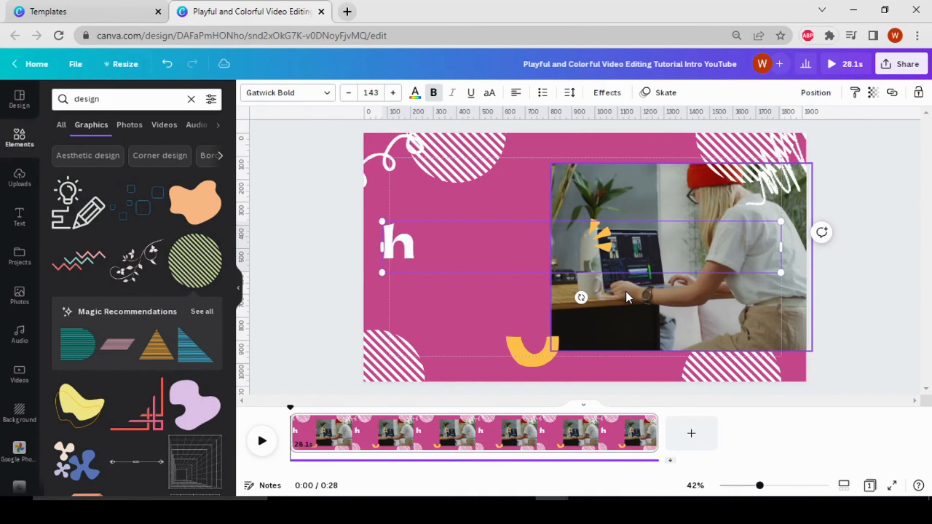
key(BackSpace)
text(Ho)
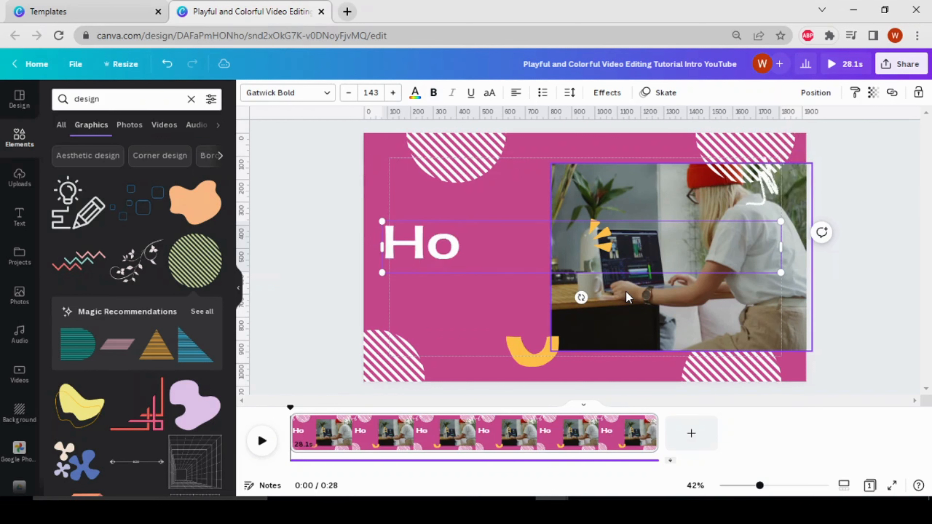
text(w to)
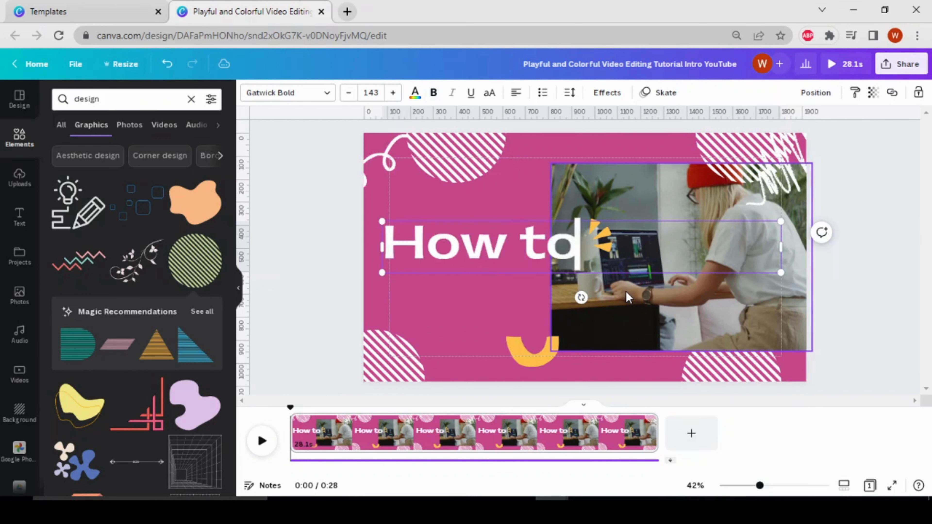
text( make)
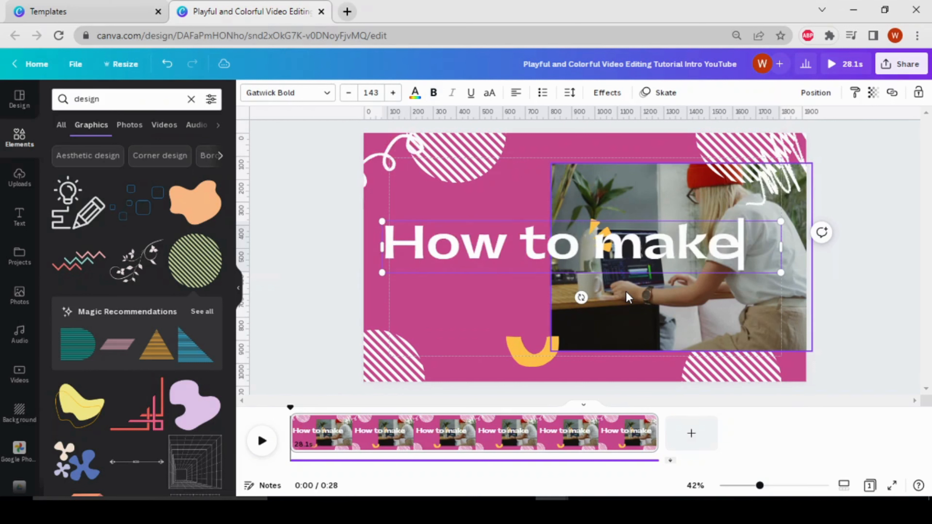
key(Return)
text(y)
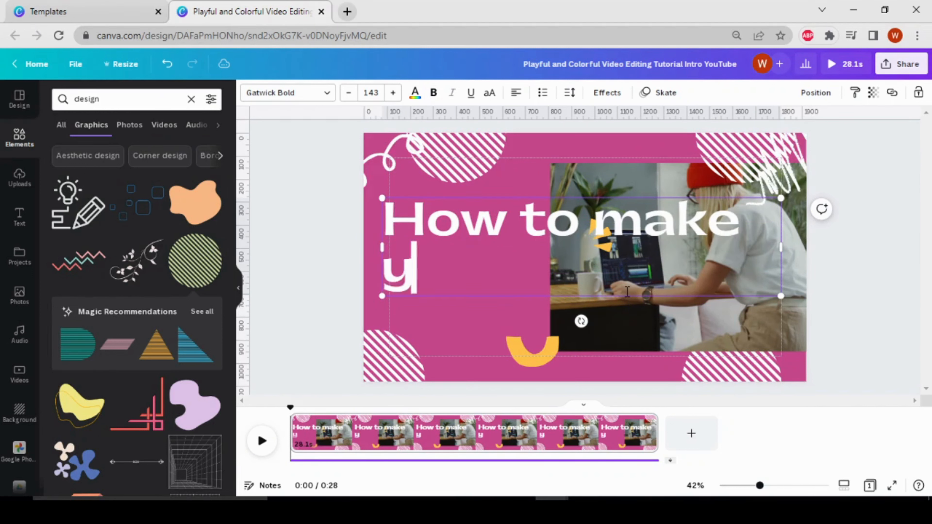
key(BackSpace)
text(Y)
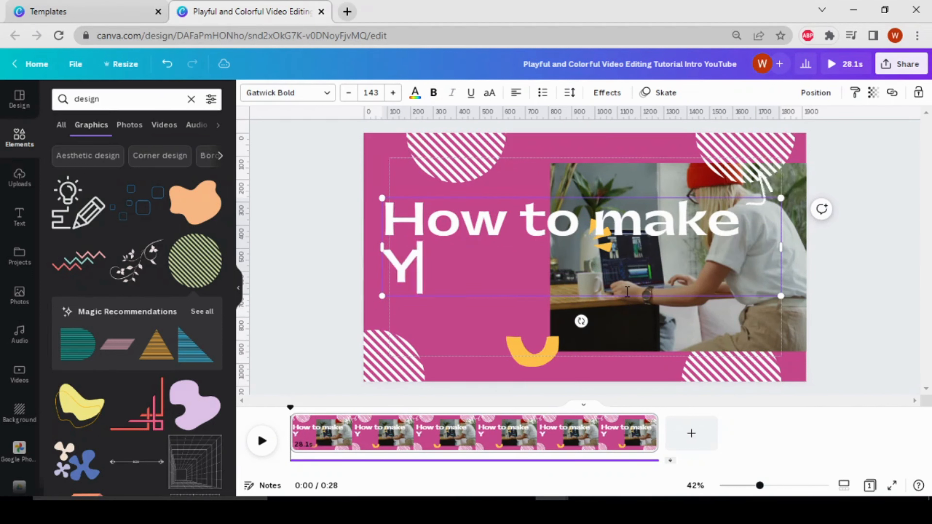
text(outube)
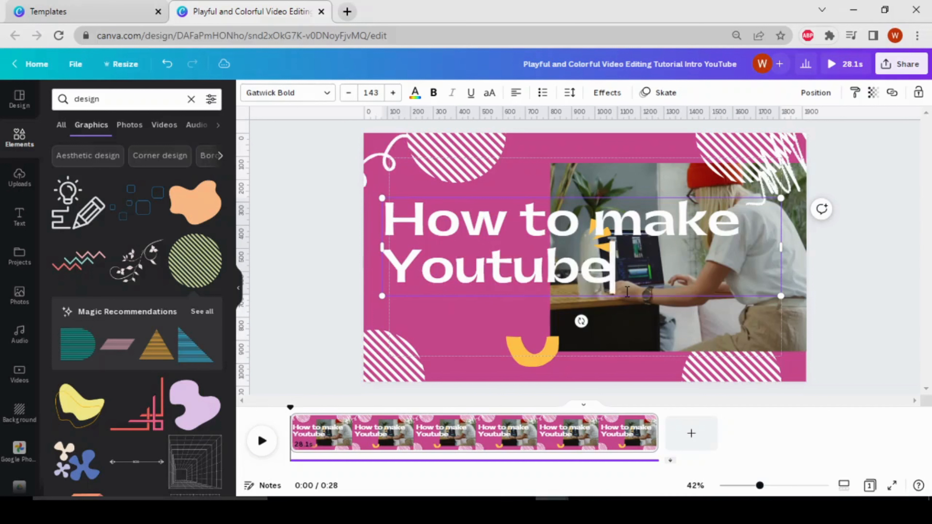
text( intro)
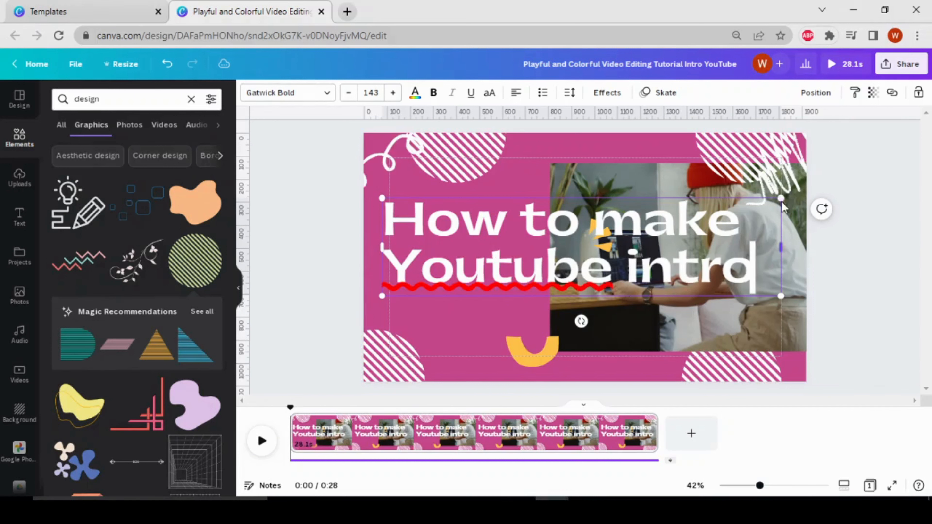
- Shrink the title to size 103, narrow its box so it wraps onto four lines, and position it beside the video
drag(782, 198, 669, 226)
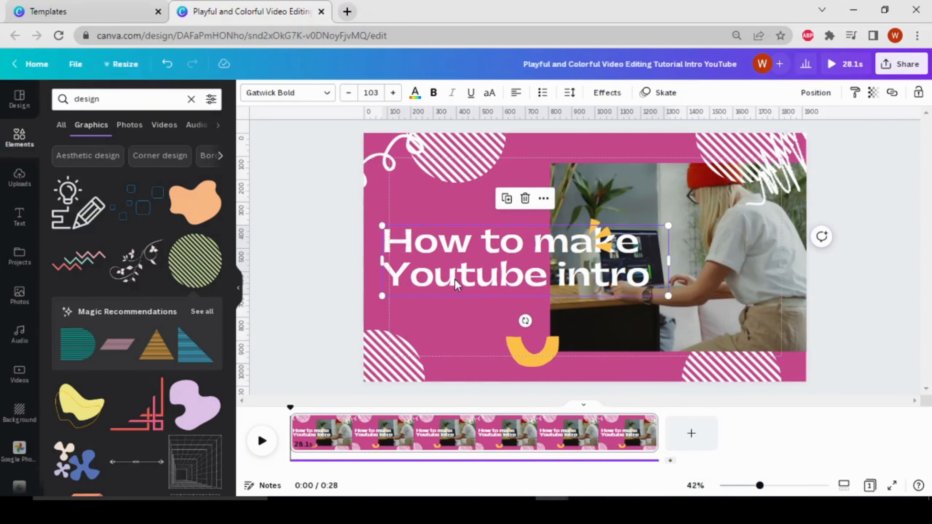
drag(455, 280, 439, 237)
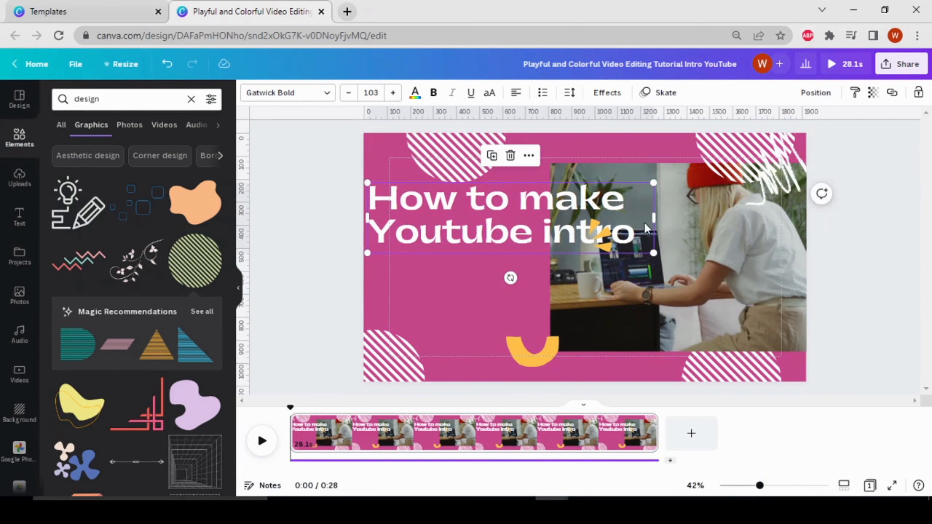
drag(644, 216, 614, 218)
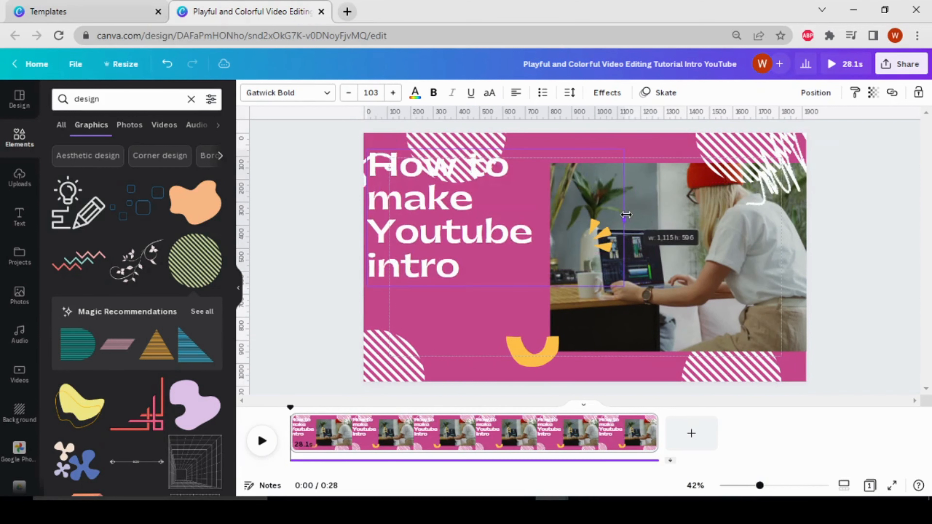
drag(499, 266, 506, 297)
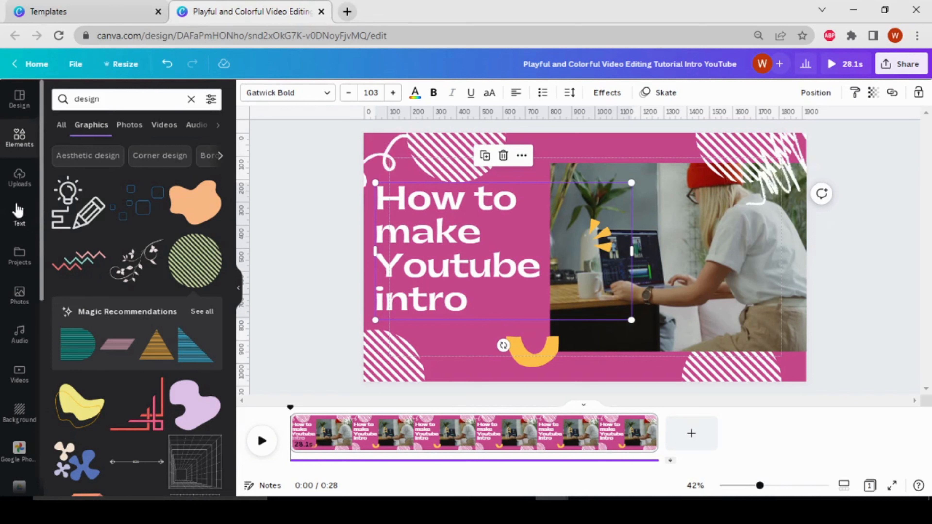
- Try the "FEELIN' CUTE" font combination on the page and delete it
click(16, 220)
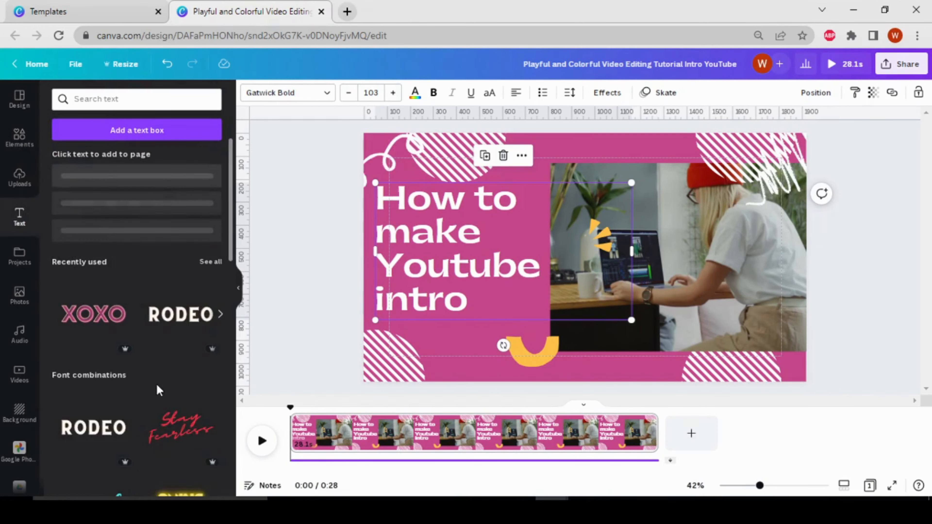
scroll(157, 386, down, 5)
scroll(138, 418, down, 9)
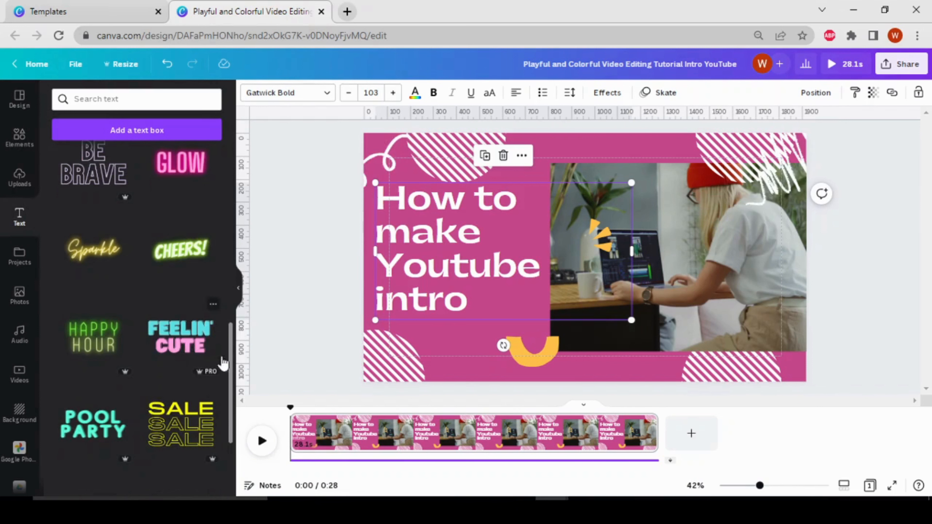
click(175, 352)
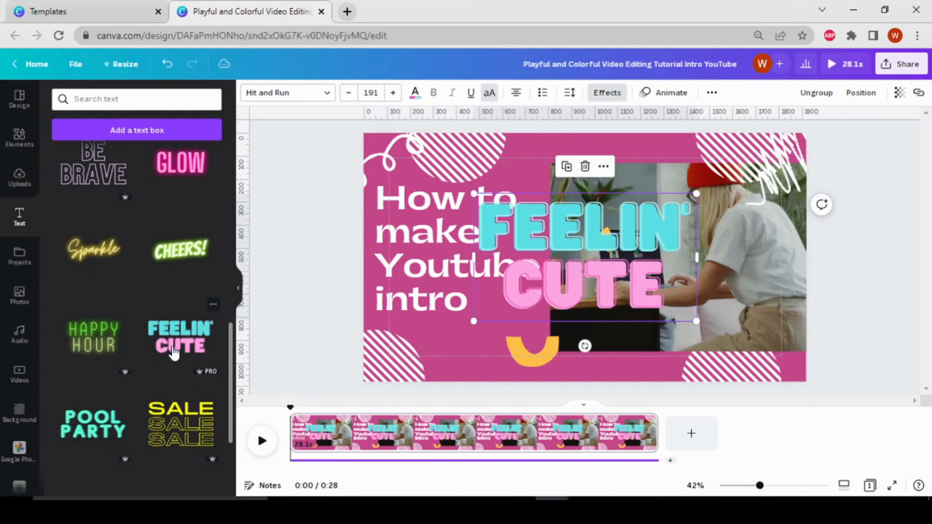
click(585, 167)
- Examine the colour, effect and text animation options available for the title
click(541, 217)
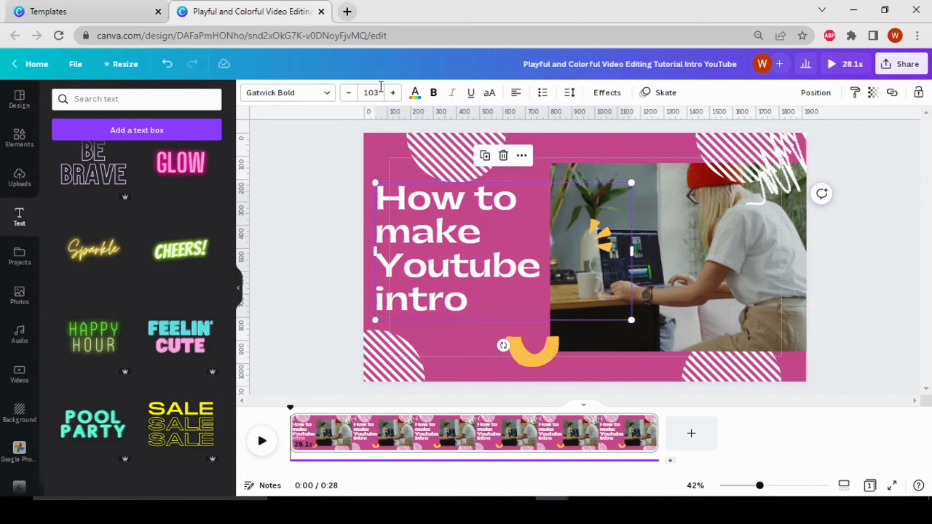
click(415, 95)
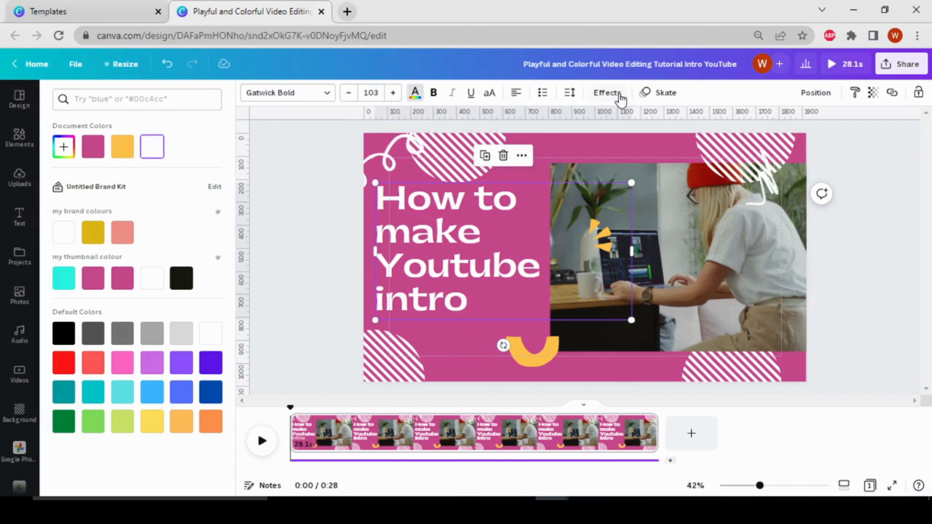
click(609, 93)
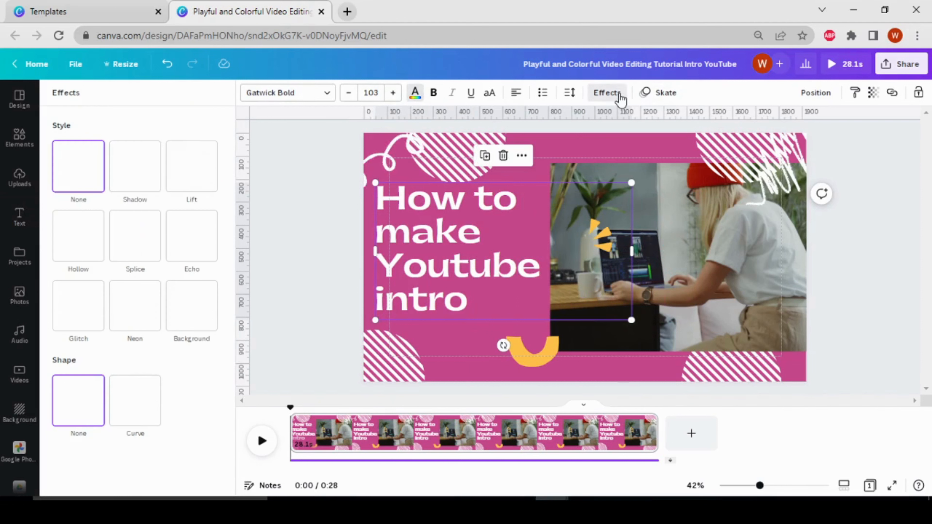
click(657, 98)
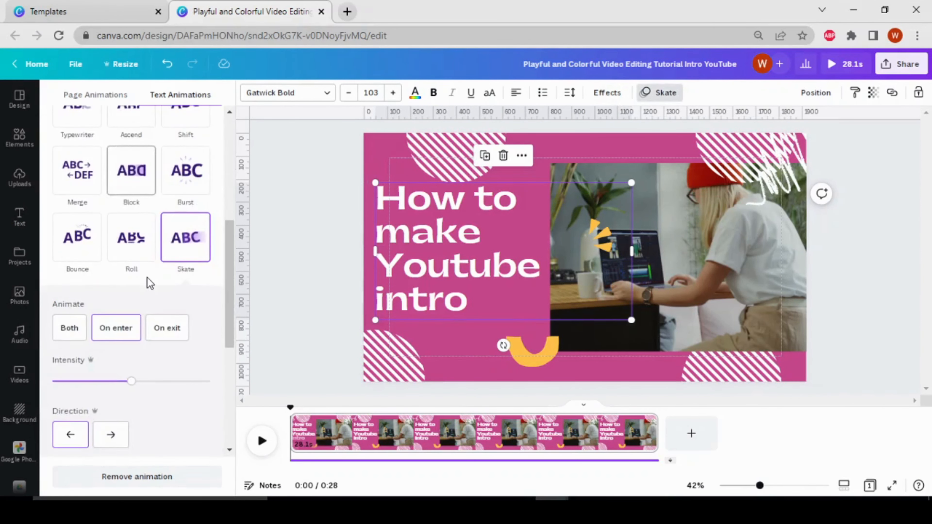
scroll(148, 278, up, 7)
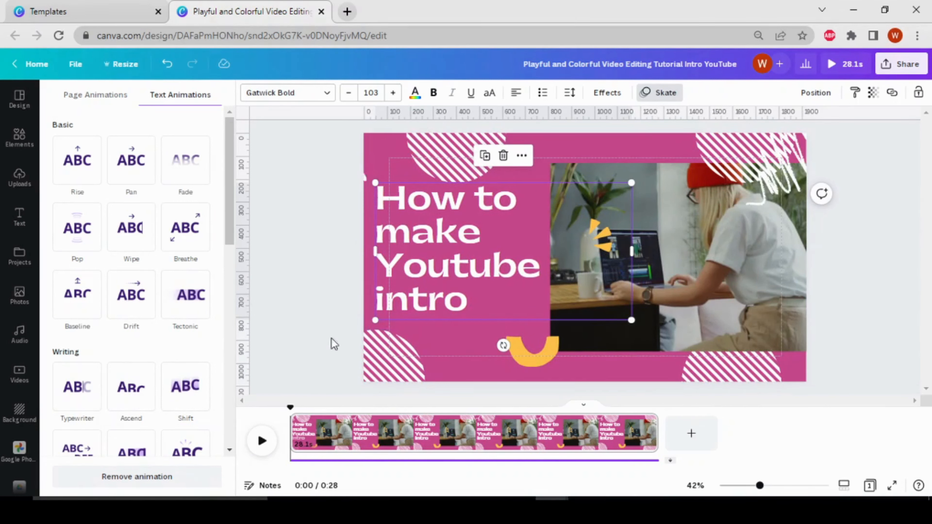
- Search the stock videos for "working on laptop" and "working on computer" and browse the clips
click(731, 285)
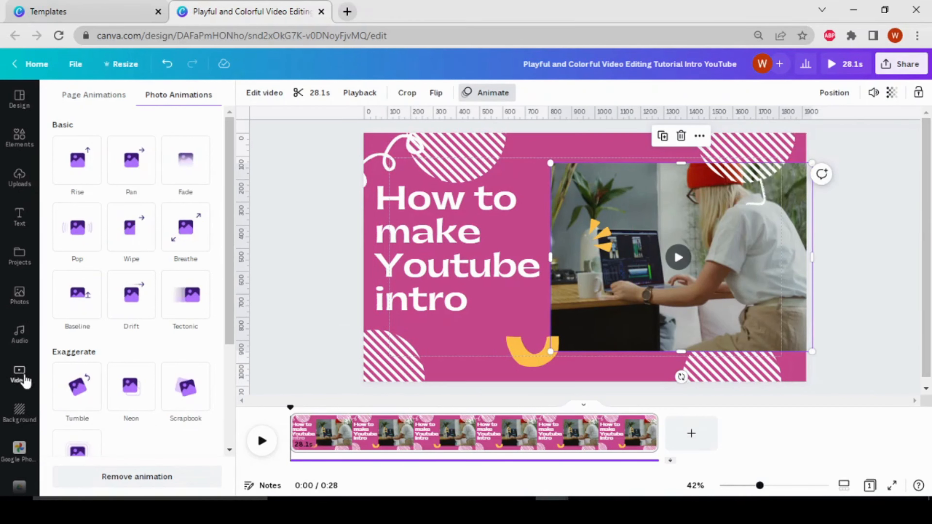
click(17, 384)
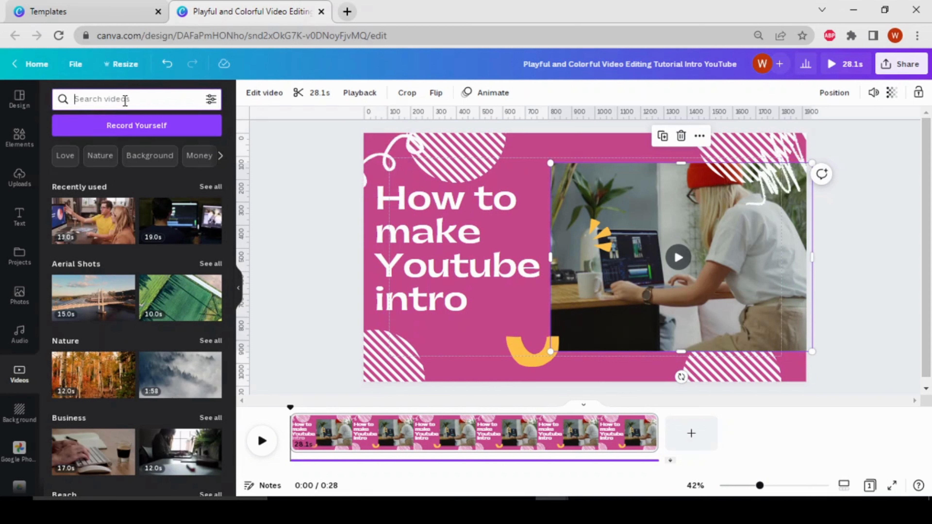
text(wo)
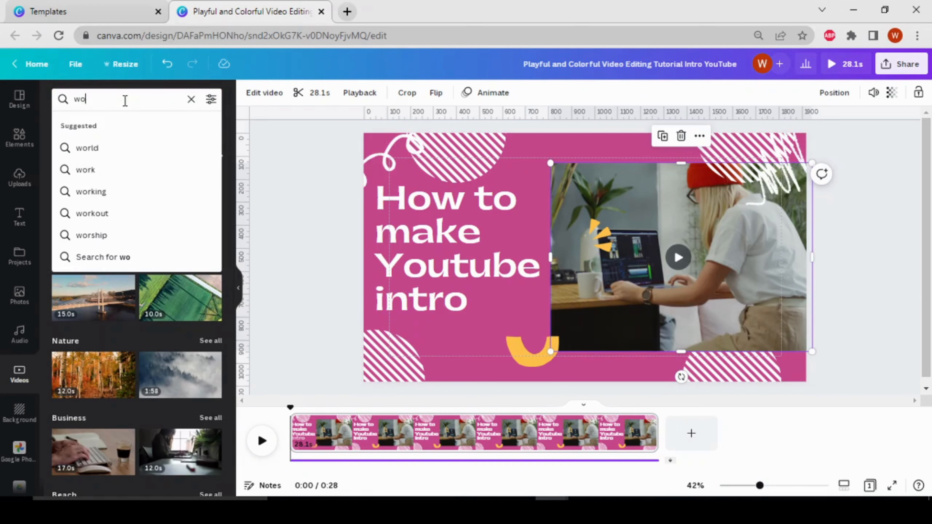
text(rking)
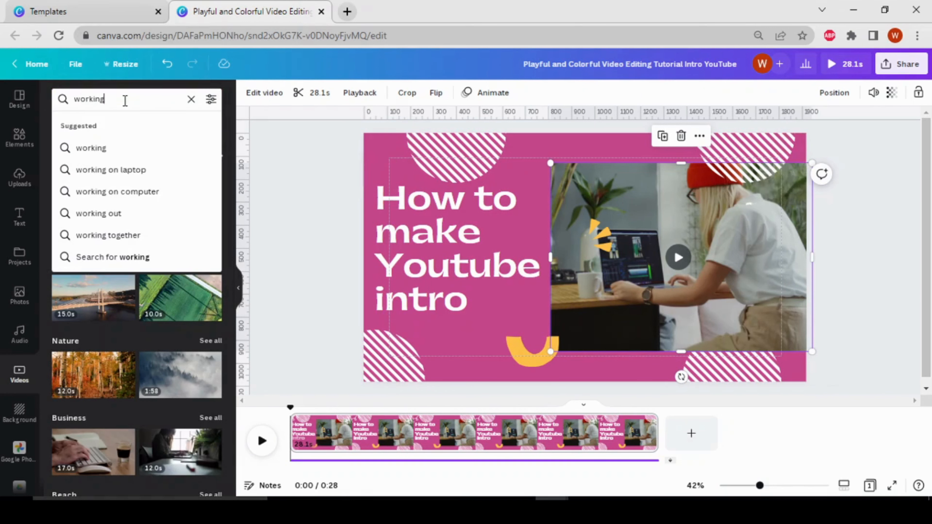
text( o)
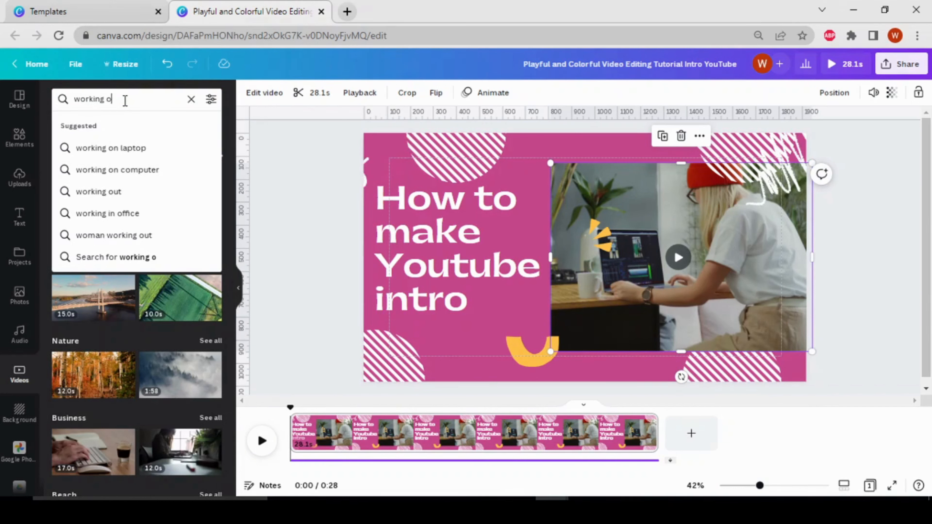
click(144, 148)
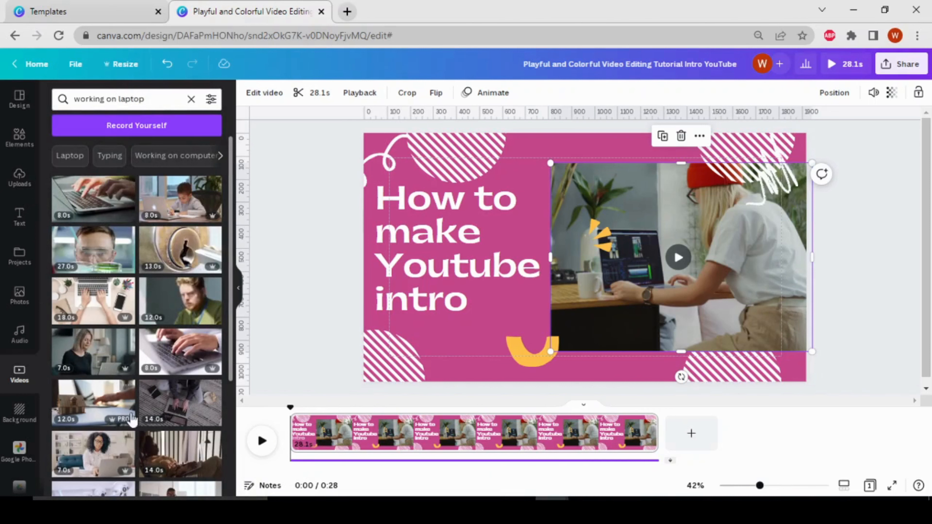
scroll(115, 367, down, 7)
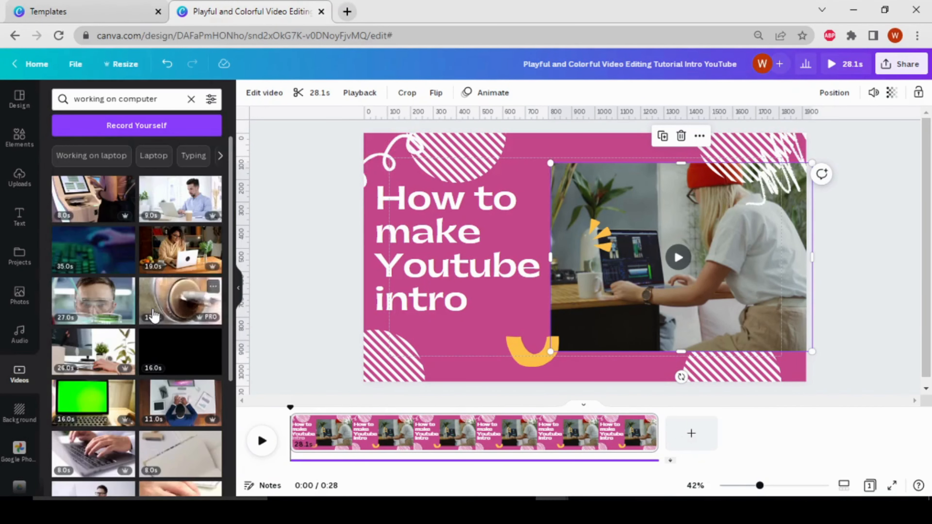
scroll(150, 358, down, 5)
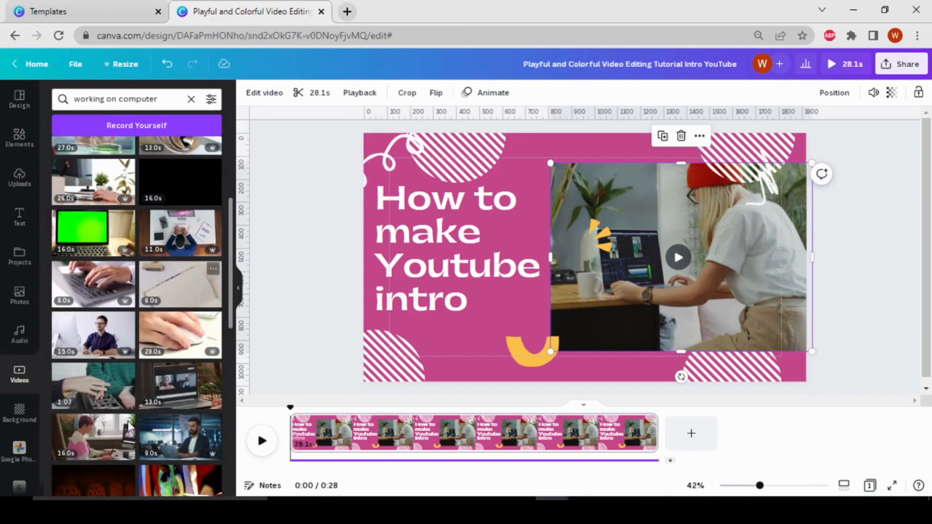
scroll(121, 362, up, 5)
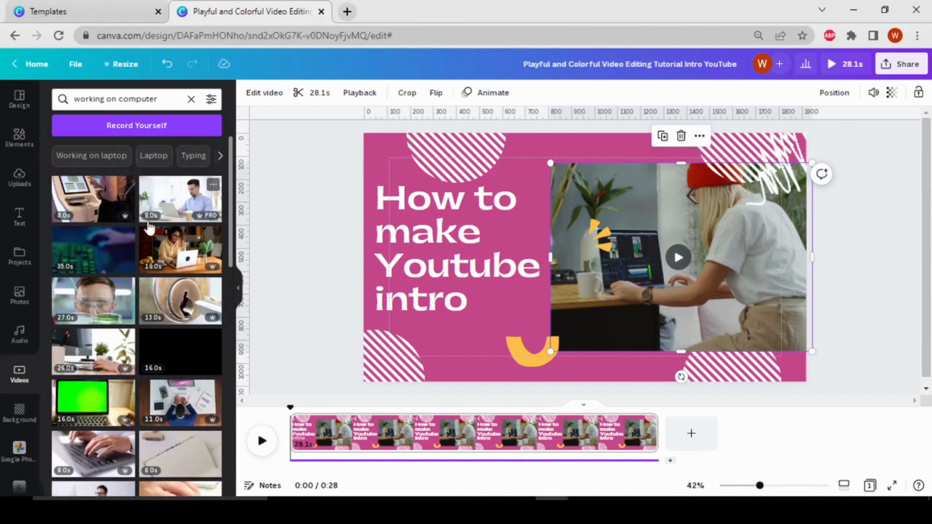
- Filter the "working on computer" video results to show only free clips
click(211, 101)
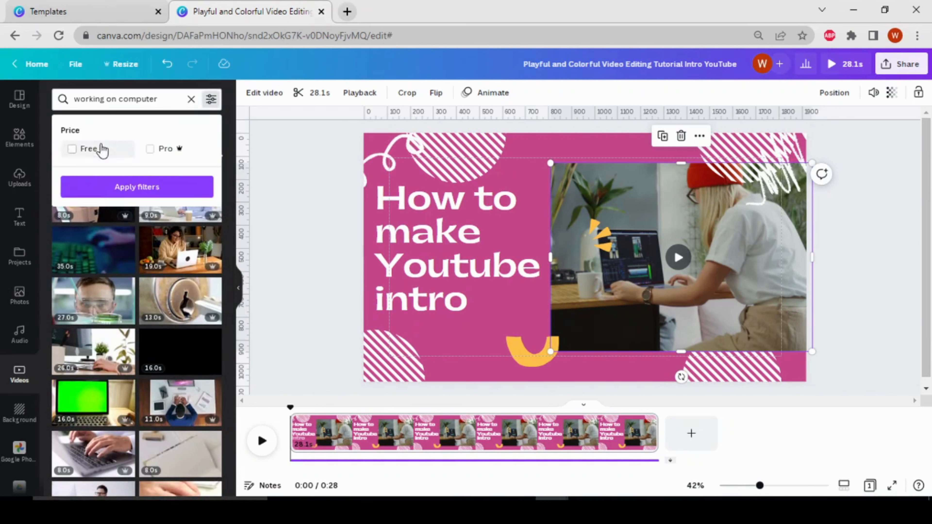
click(95, 151)
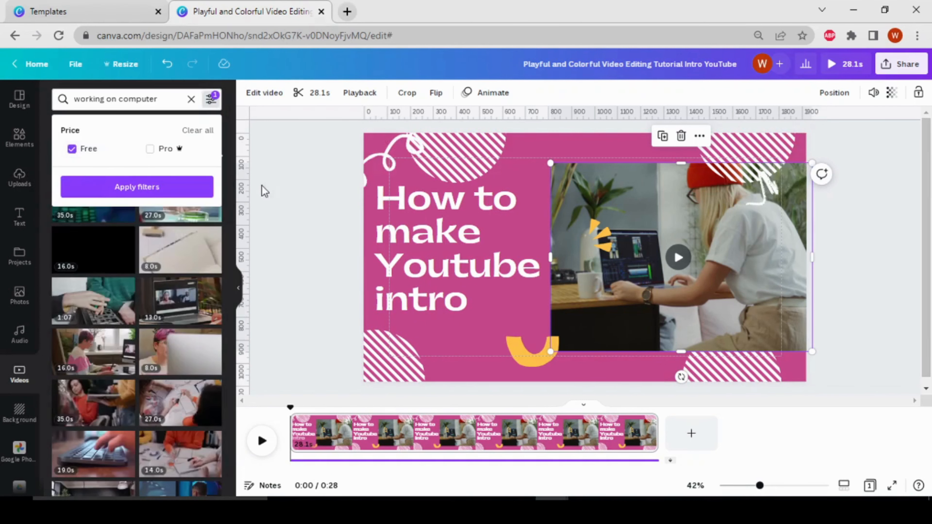
click(271, 194)
click(271, 194)
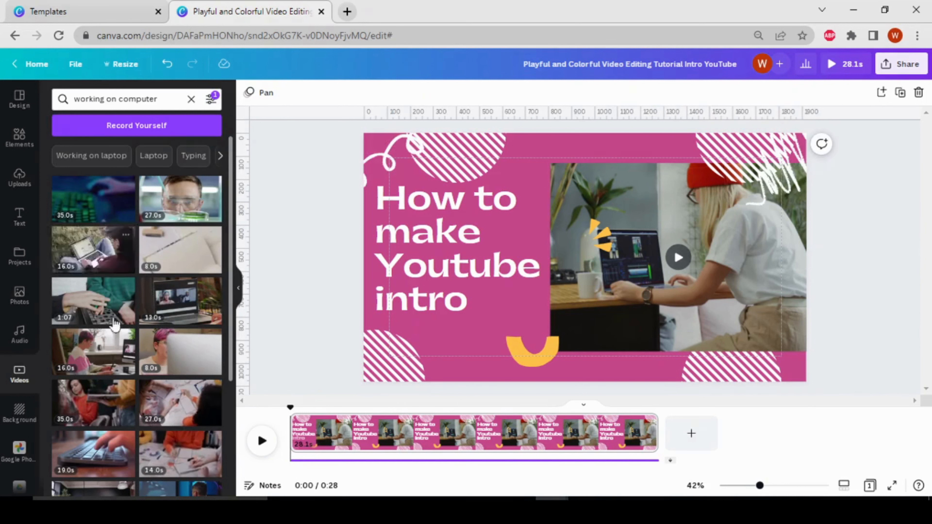
- Add the free 19-second clip of a person editing in front of two monitors to the page
scroll(126, 430, down, 4)
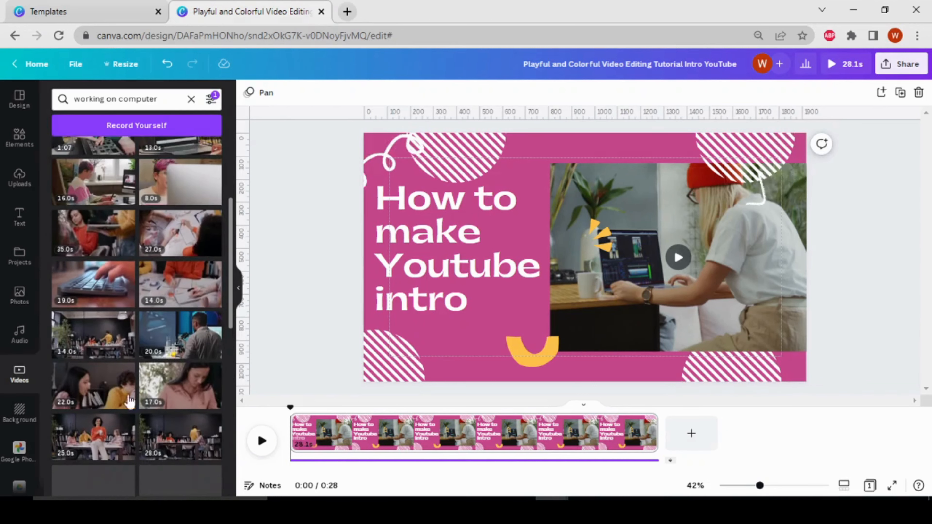
scroll(129, 386, up, 5)
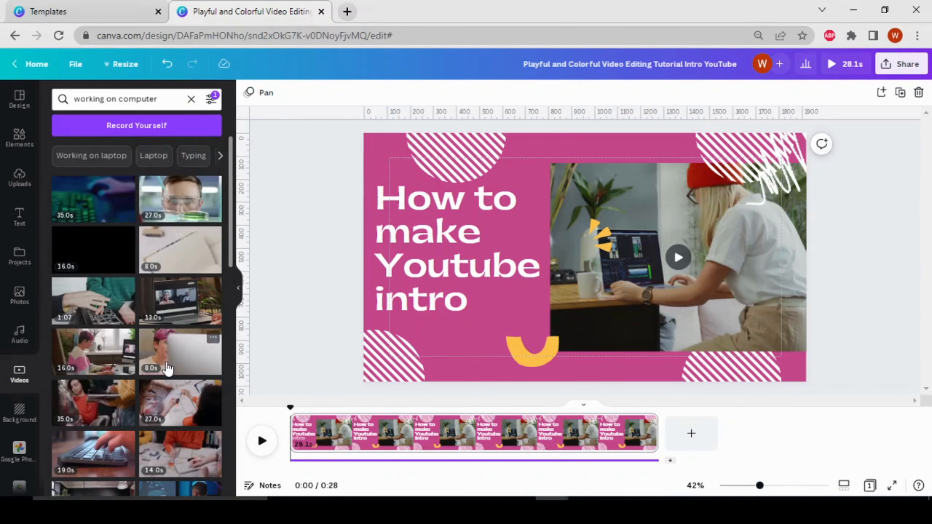
scroll(127, 422, down, 10)
scroll(124, 474, down, 5)
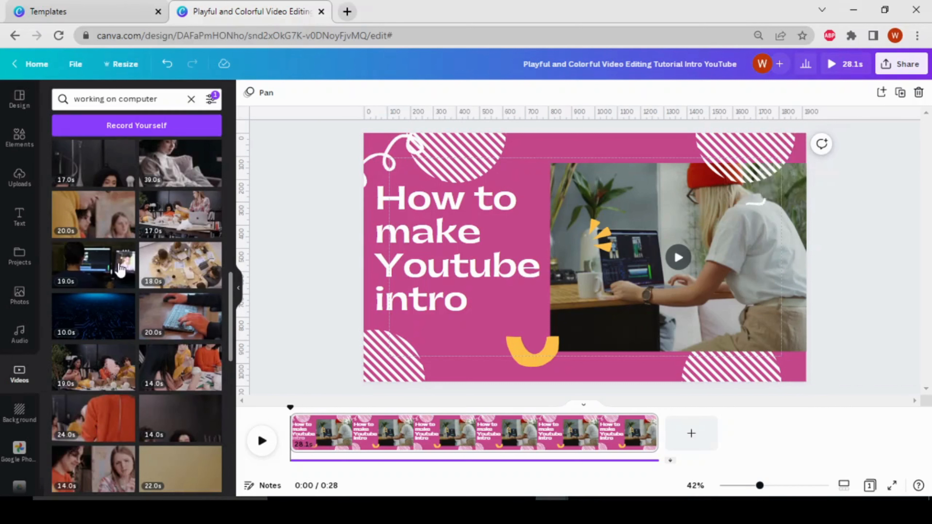
click(110, 274)
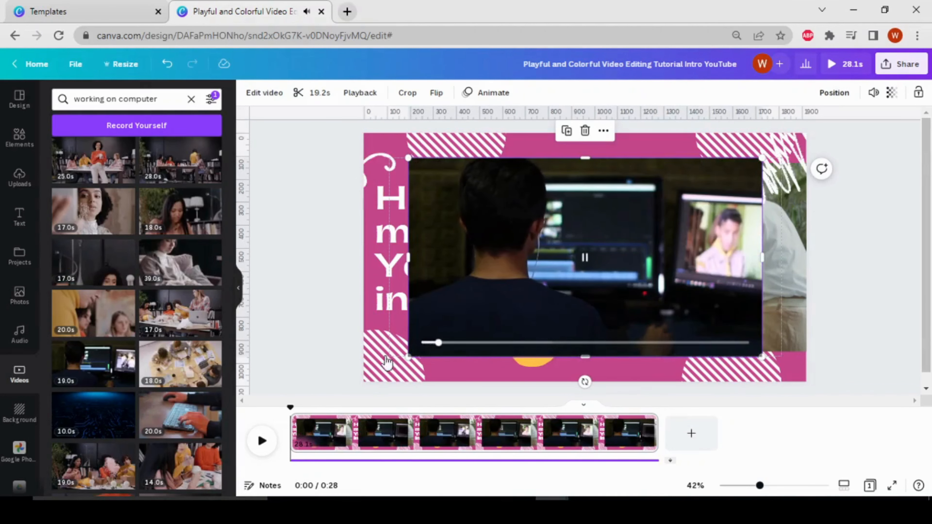
scroll(124, 441, down, 3)
scroll(154, 350, down, 5)
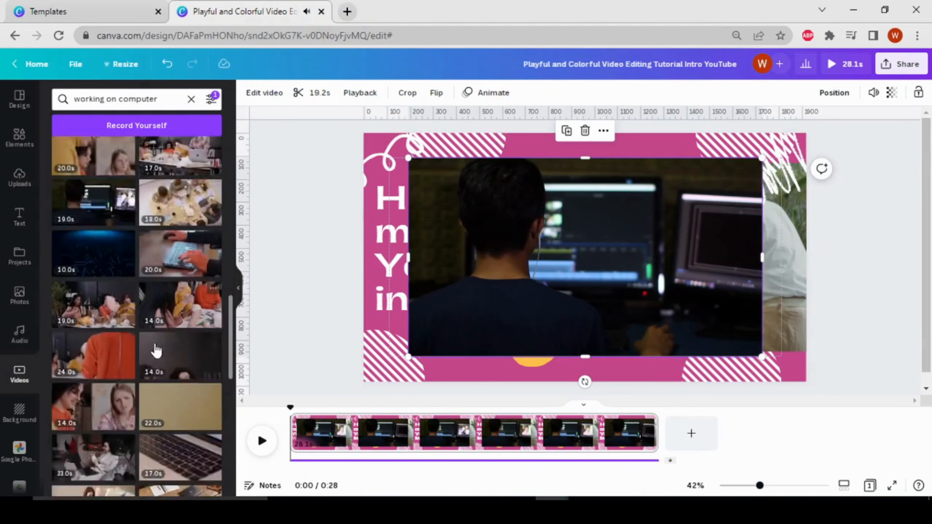
- Move and resize the new clip so it covers the template's original video beside the title
drag(579, 298, 654, 298)
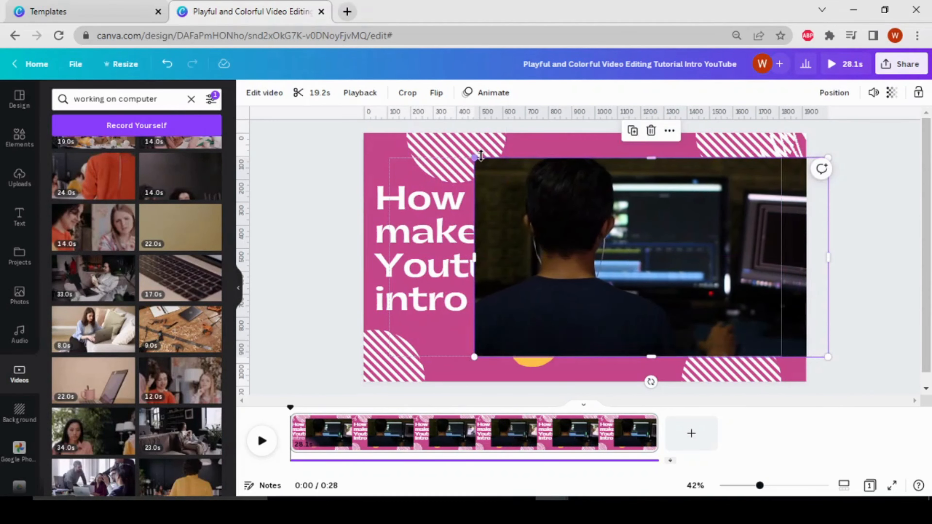
drag(474, 158, 563, 181)
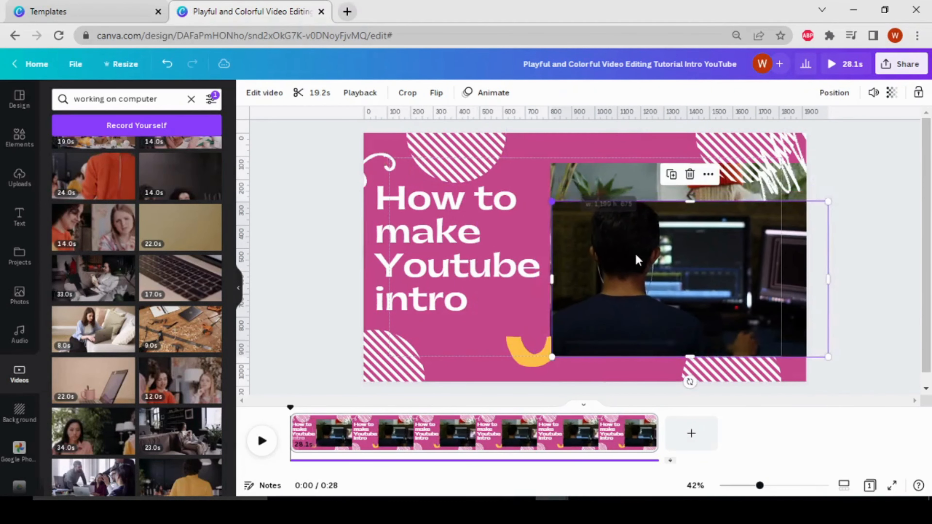
drag(637, 254, 637, 215)
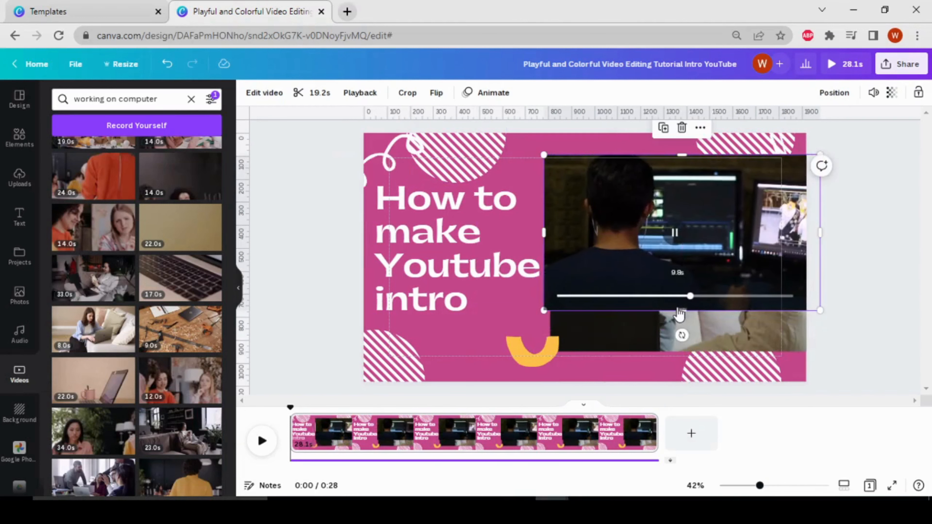
drag(684, 313, 683, 356)
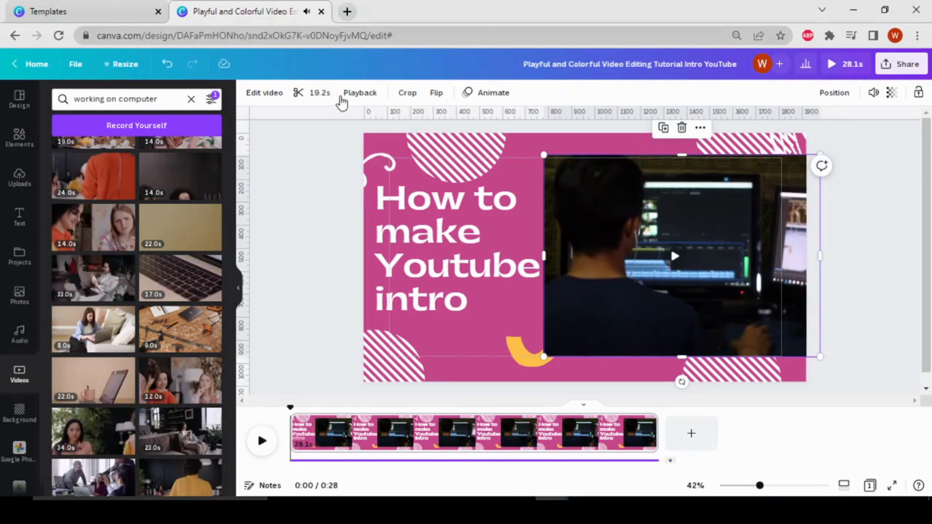
- Trim both ends of the new clip to 13.5 s and open its playback settings
click(318, 93)
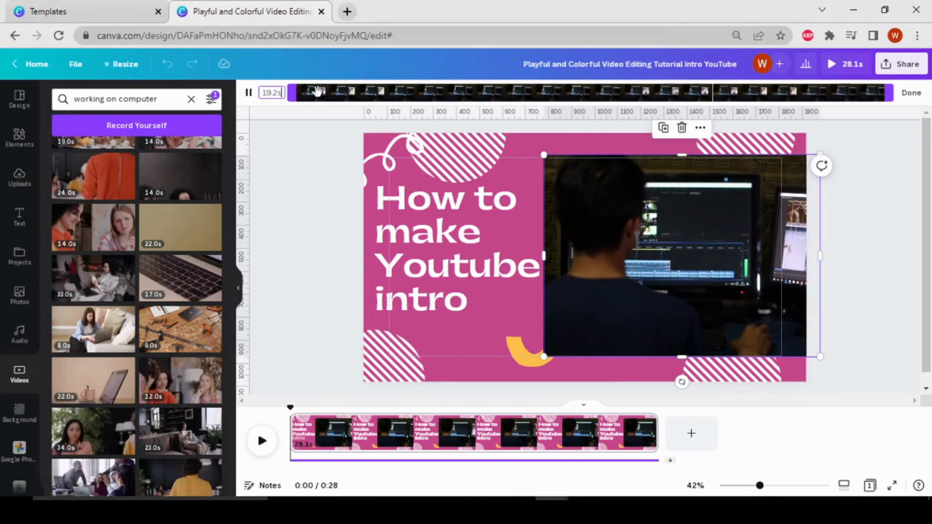
drag(292, 92, 385, 91)
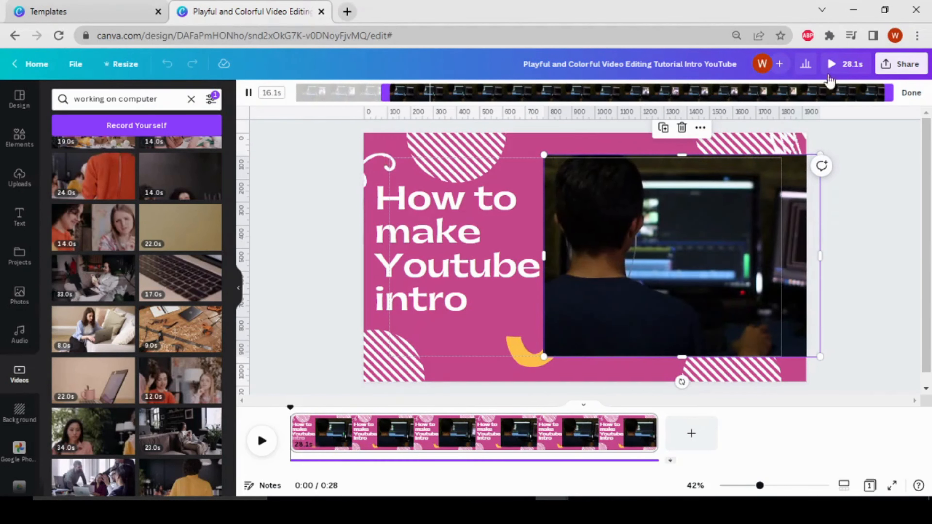
drag(887, 96, 810, 94)
click(910, 93)
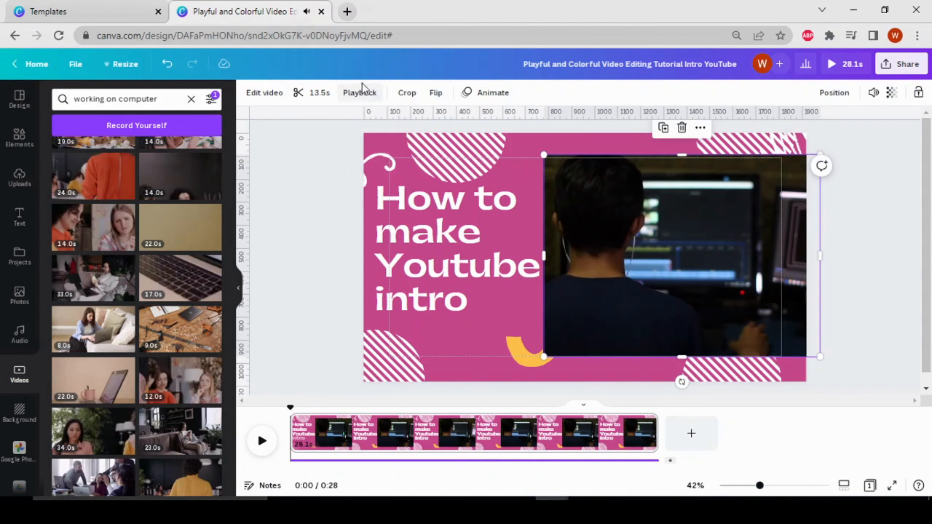
click(359, 96)
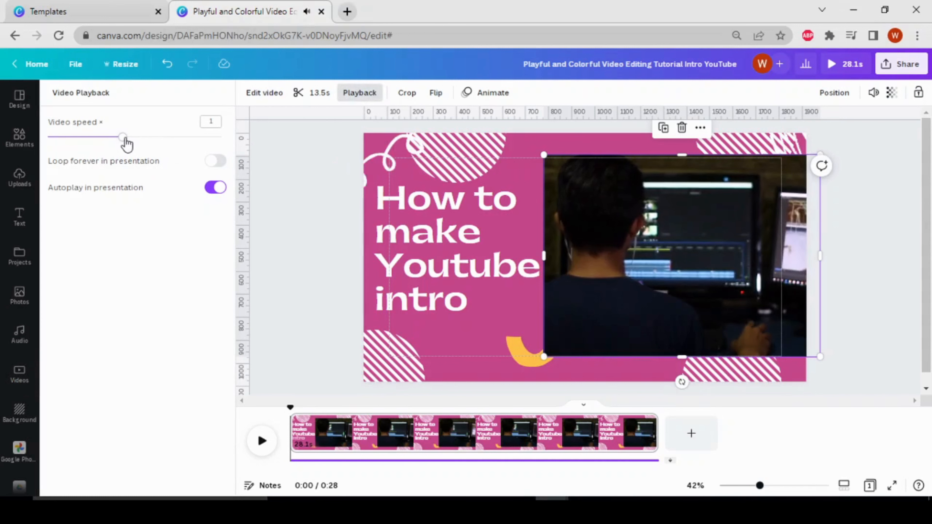
mouse_move(128, 145)
mouse_down()
mouse_move(147, 139)
mouse_move(86, 140)
mouse_move(127, 135)
mouse_up()
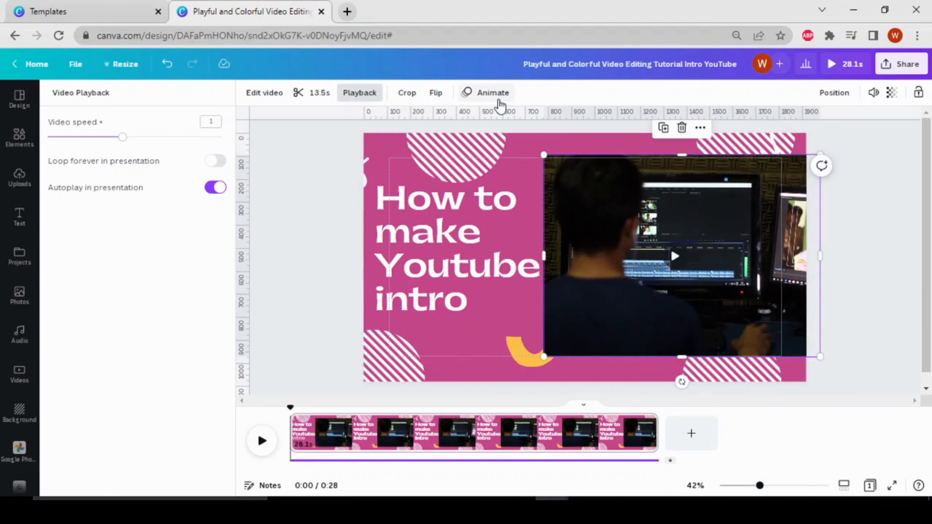
- Apply the Photo Zoom animation to the new clip and preview the page
click(493, 95)
scroll(111, 404, down, 4)
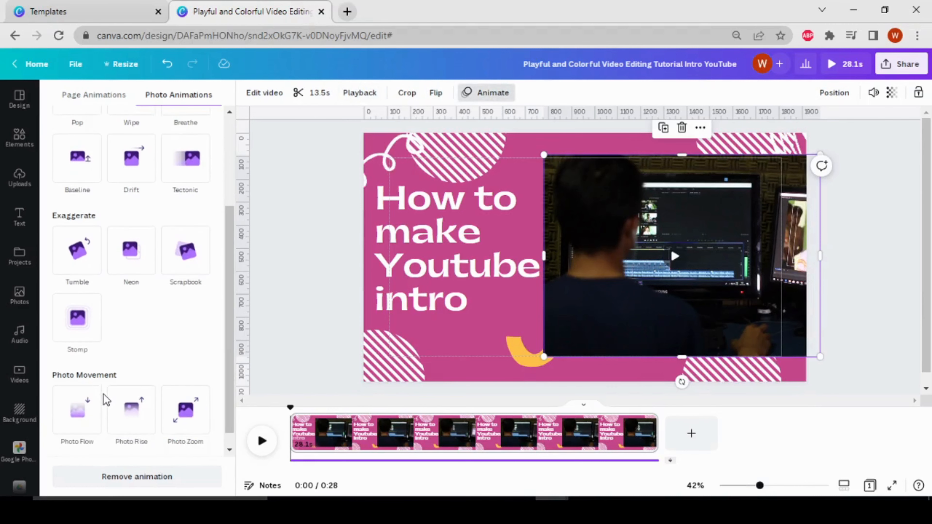
click(187, 426)
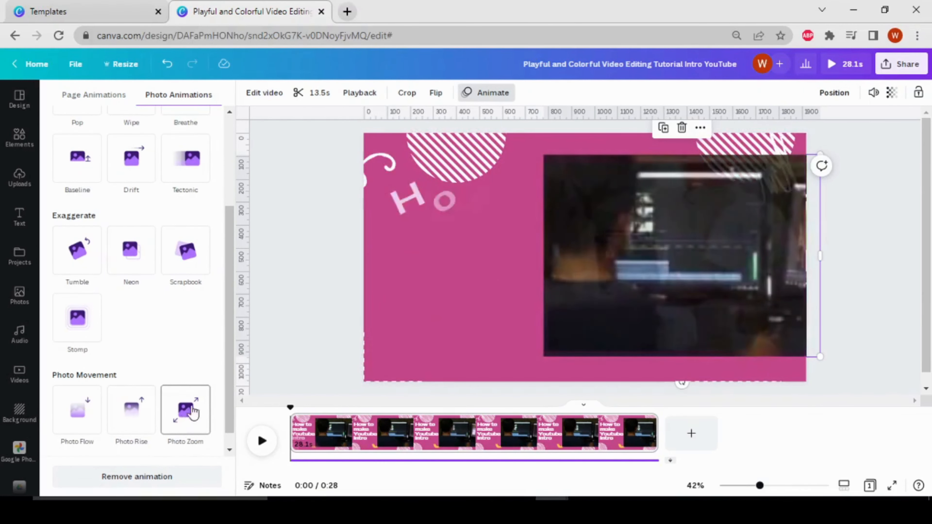
scroll(186, 408, down, 1)
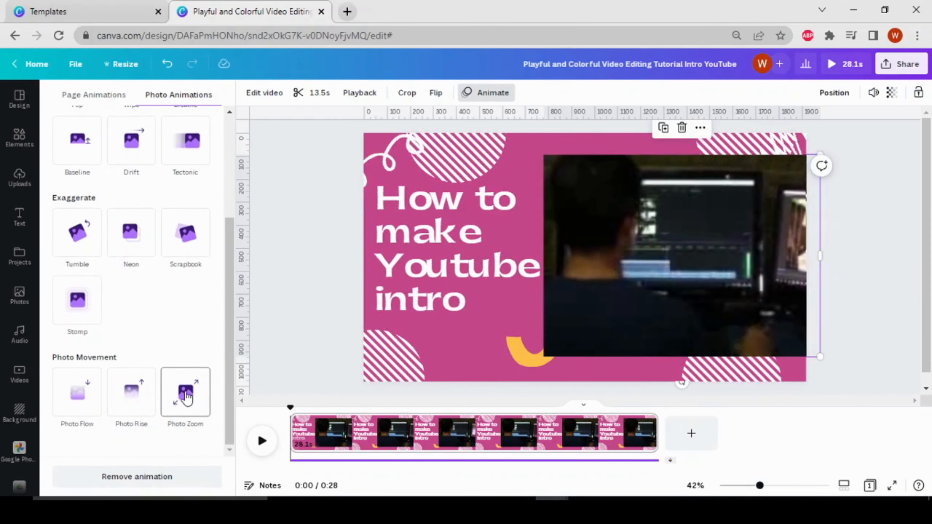
click(185, 393)
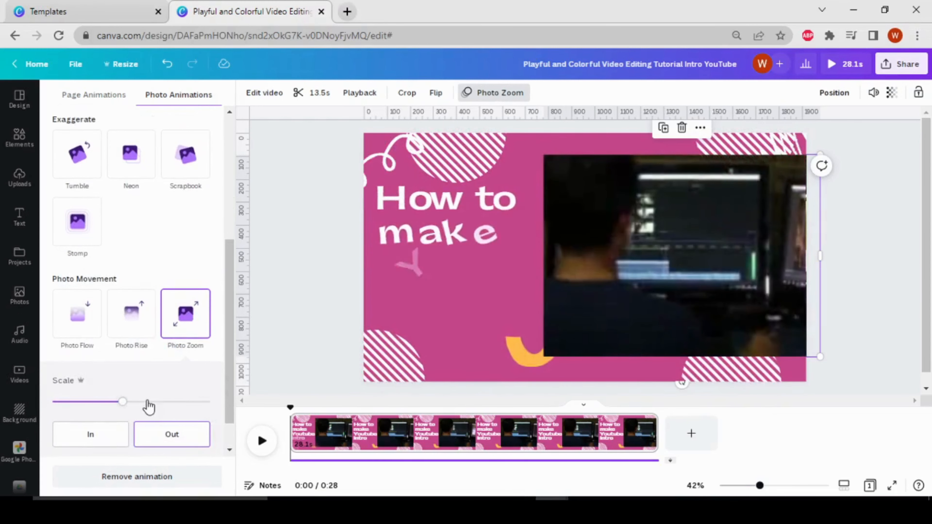
click(147, 402)
click(317, 309)
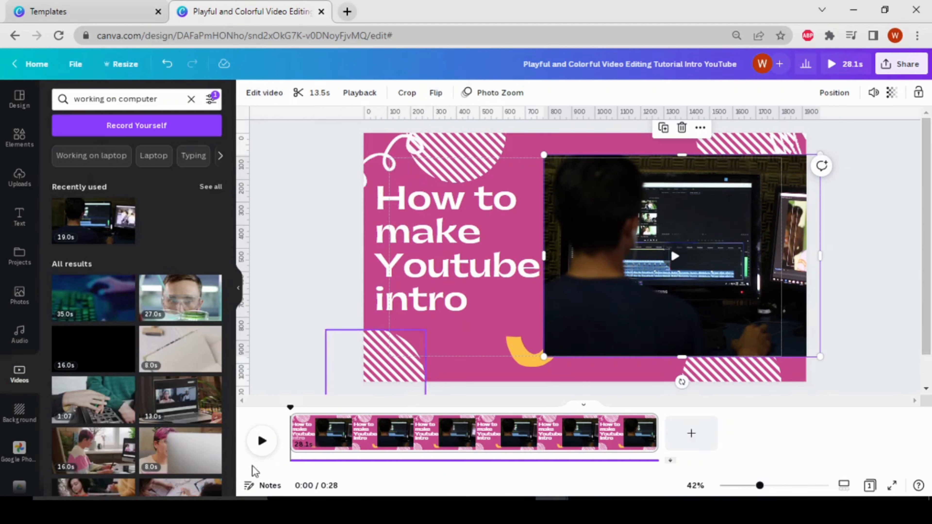
click(258, 453)
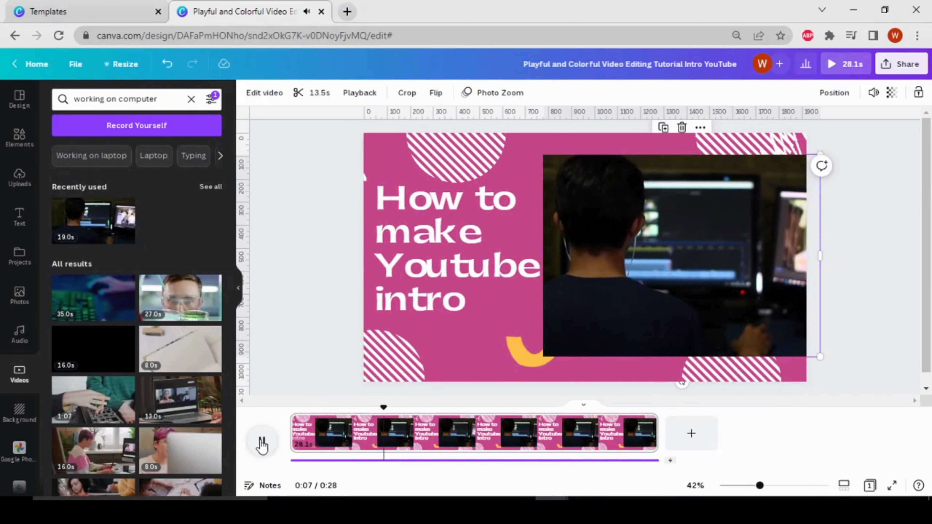
click(261, 442)
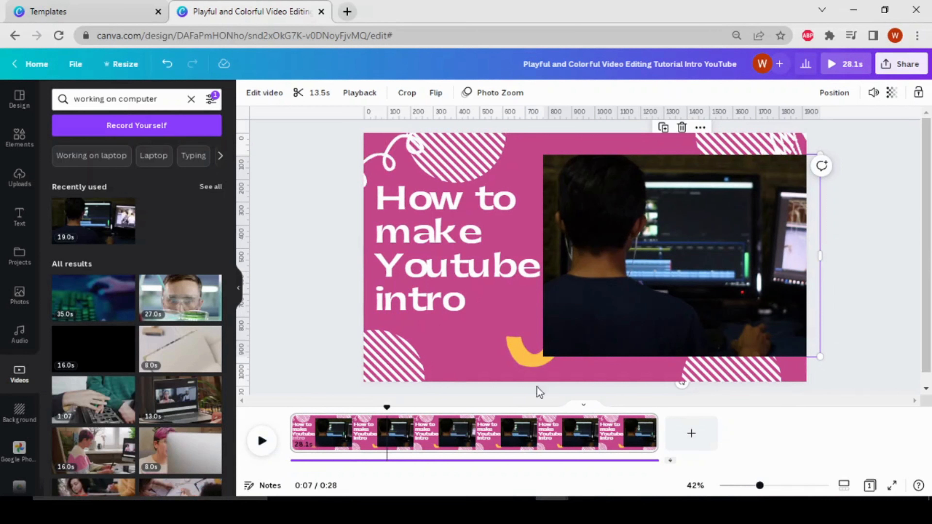
- Add a blank second page after the intro and open the uploaded files
click(691, 437)
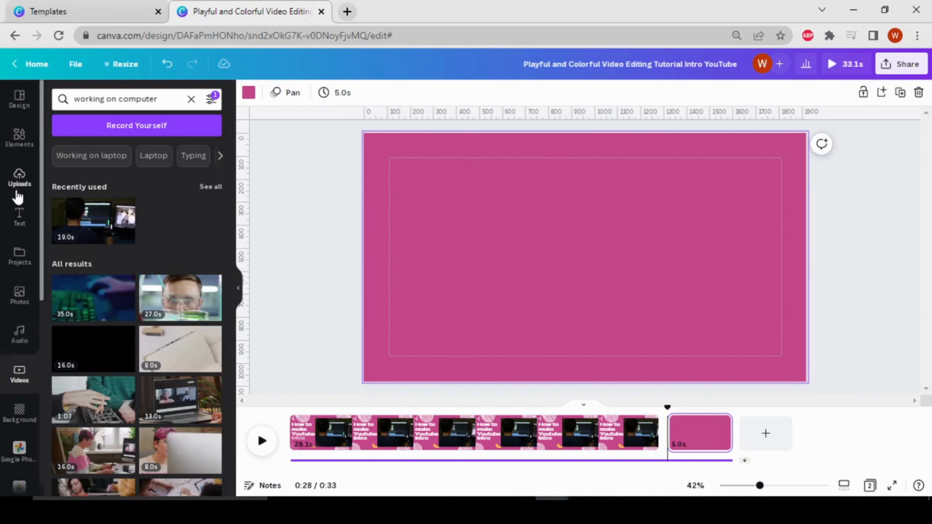
click(18, 179)
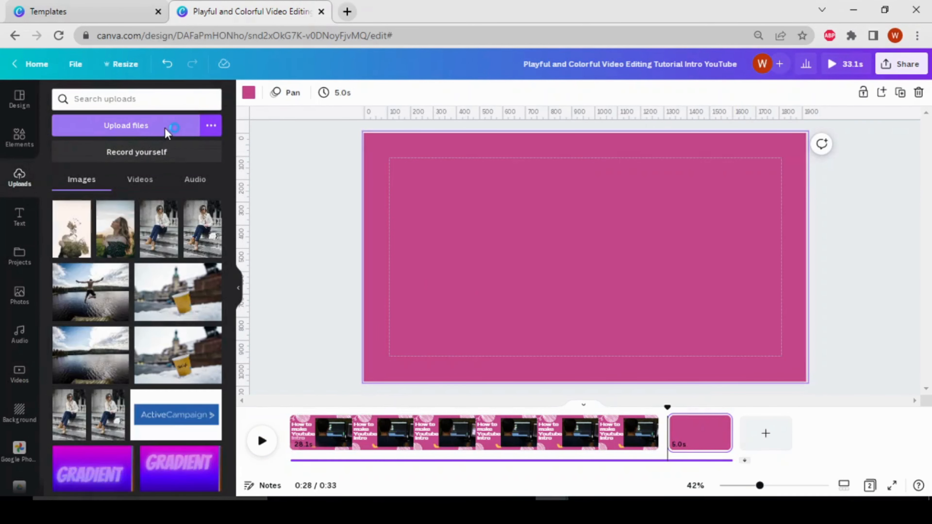
- Add the uploaded 22.6 s automation screen recording to the blank second page and play it
click(166, 128)
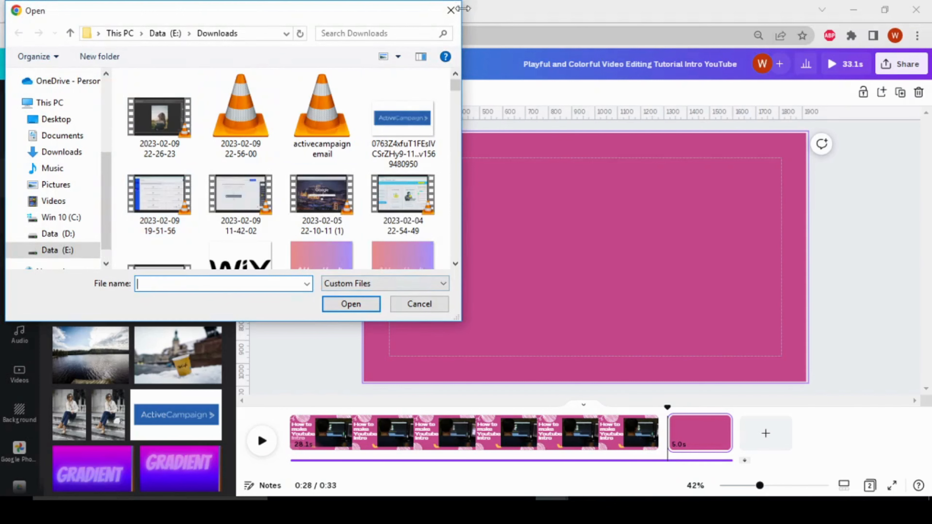
click(451, 10)
click(132, 184)
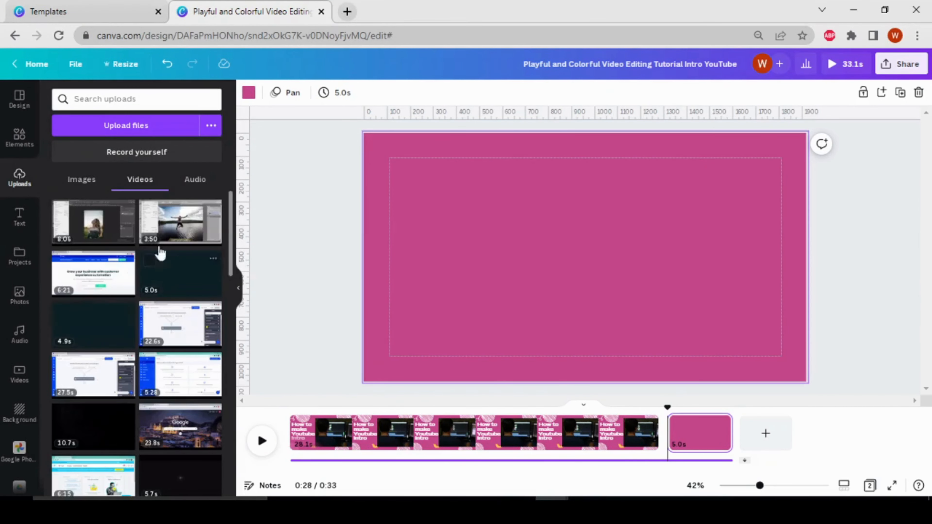
click(174, 346)
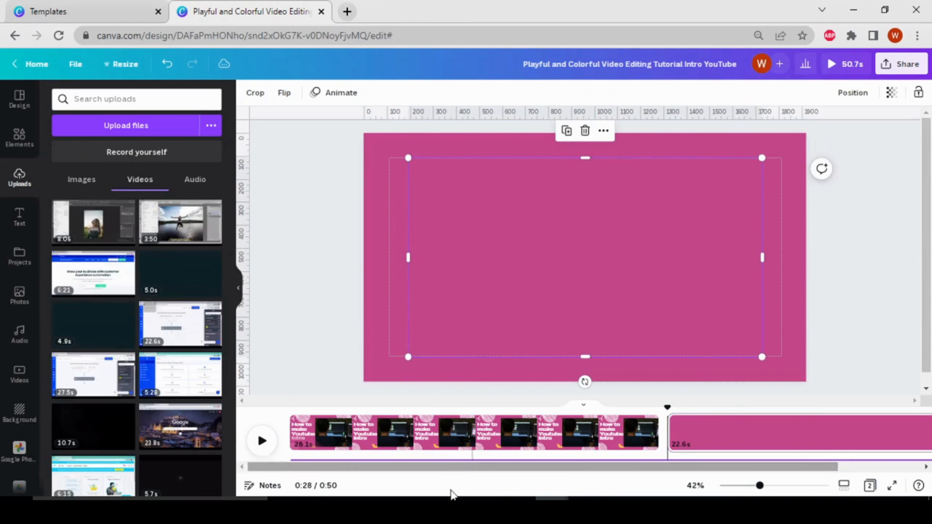
click(262, 441)
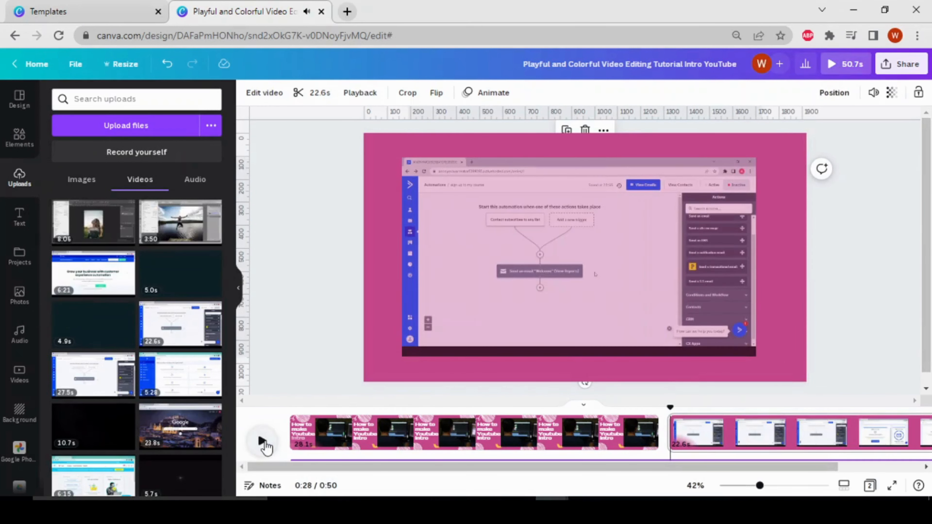
- Replace the second page's pink background with the screen recording so it fills the whole page
click(484, 271)
drag(481, 275, 444, 261)
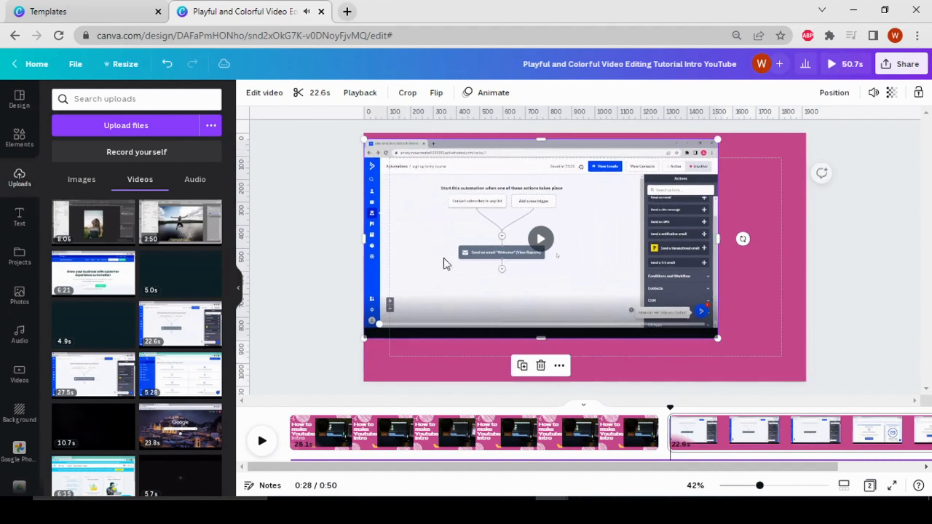
right_click(446, 263)
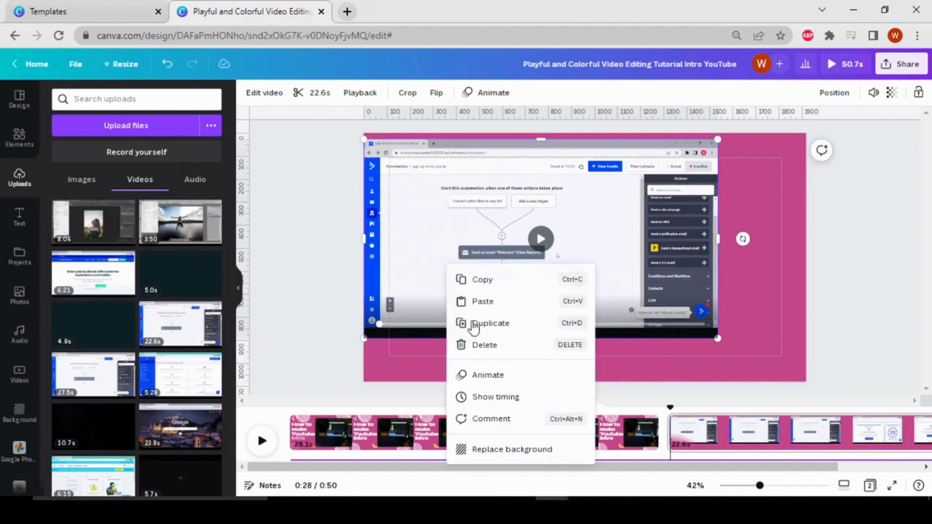
click(514, 449)
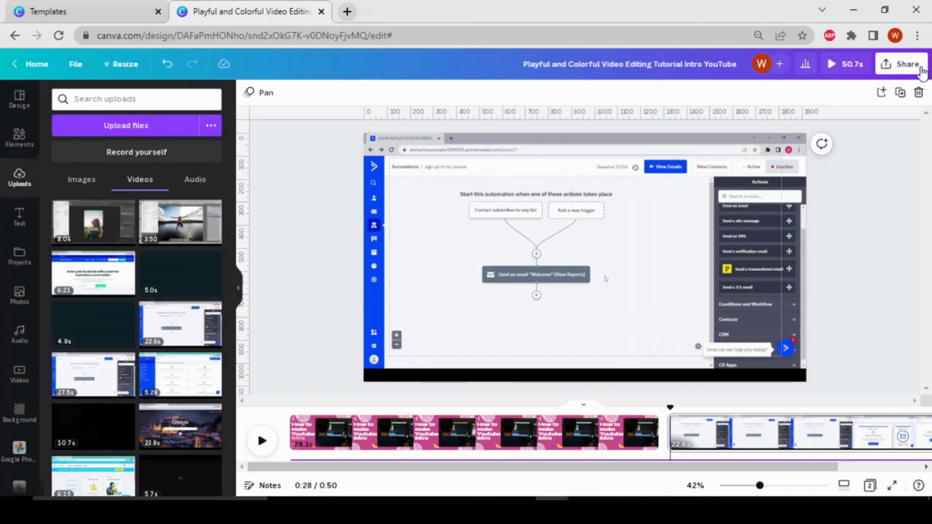
- Examine the design's download settings and the available file types, and close them without downloading
click(900, 65)
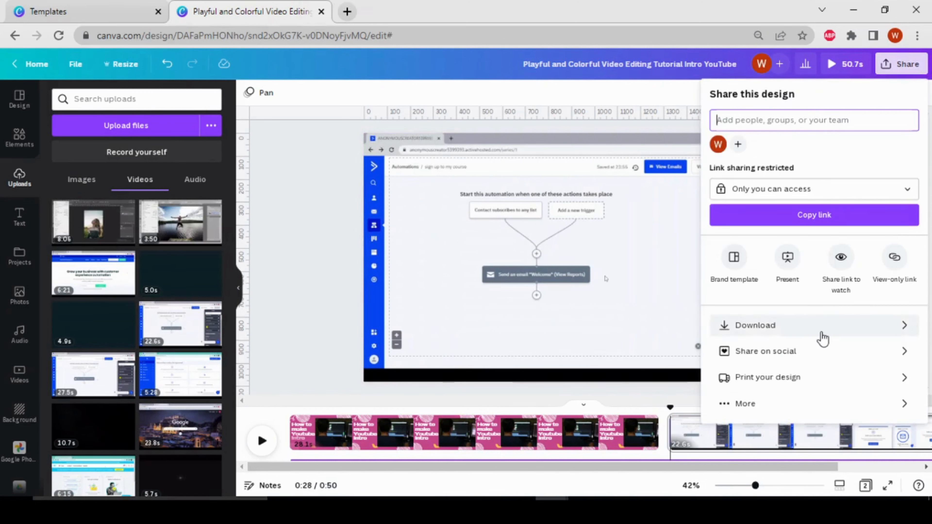
click(812, 333)
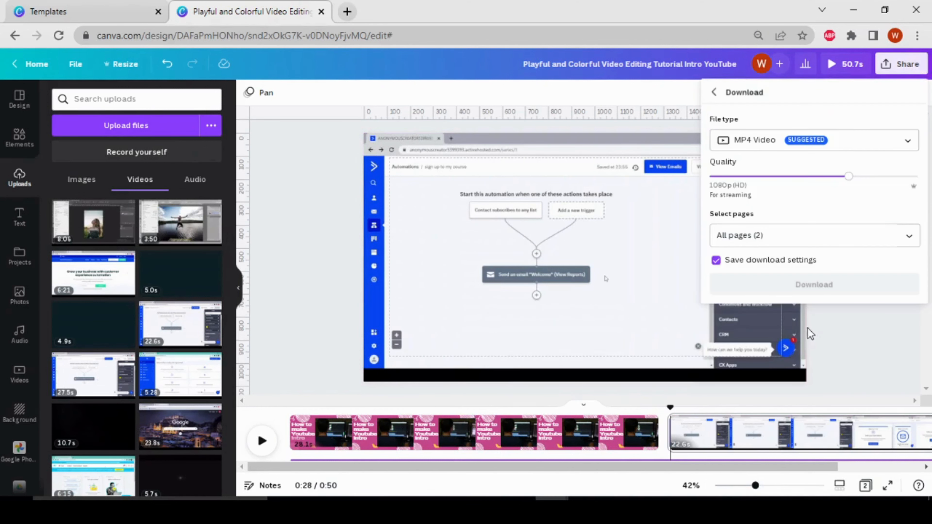
click(908, 141)
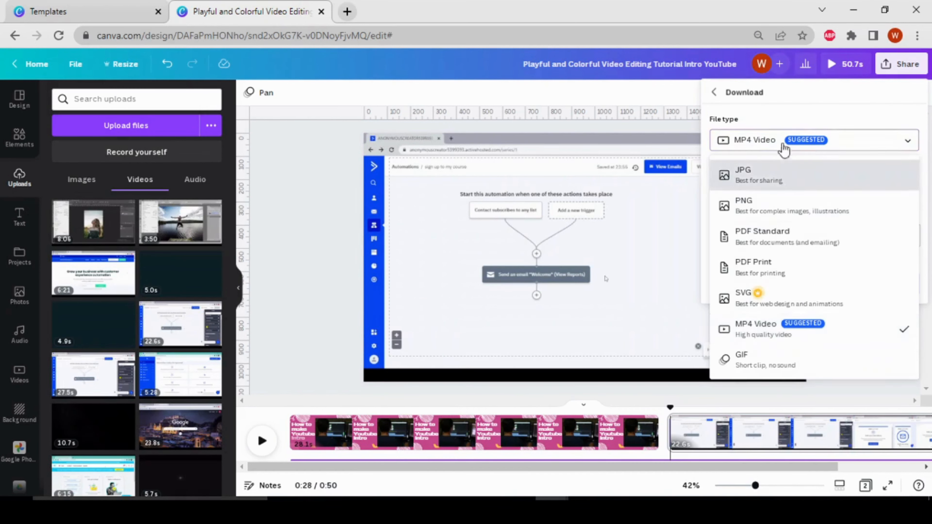
click(326, 233)
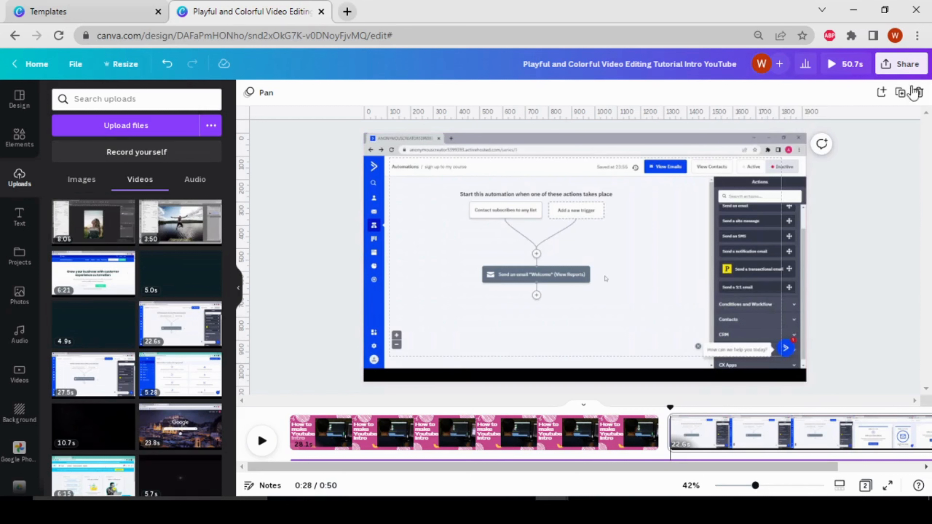